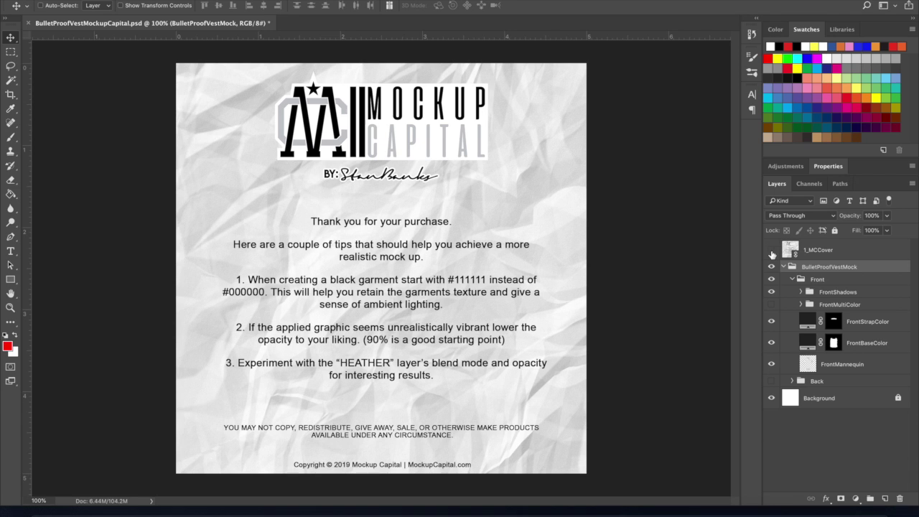
Hide the 1_MCCover sheet, expand BulletProofVestMock and select the FrontMultiColor group
{"action": "left_click", "coordinate": [771, 250]}
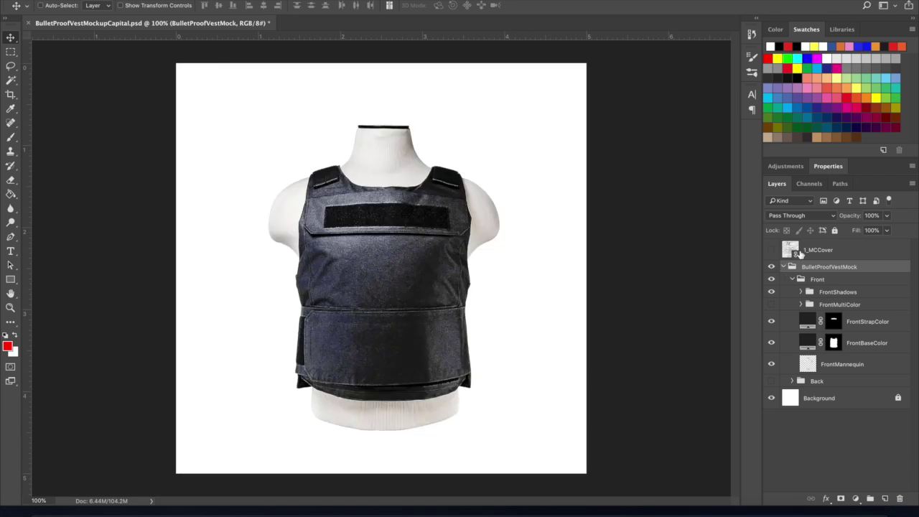
{"action": "left_click", "coordinate": [784, 267]}
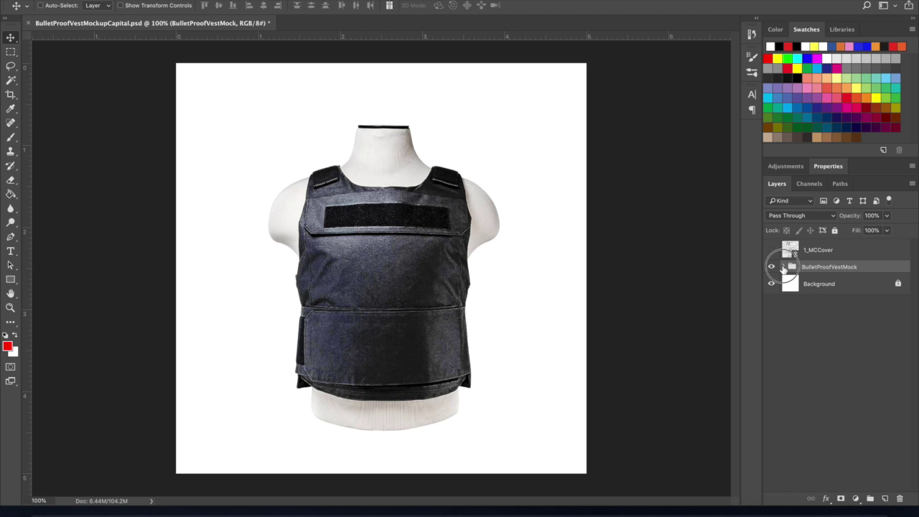
{"action": "left_click", "coordinate": [783, 267]}
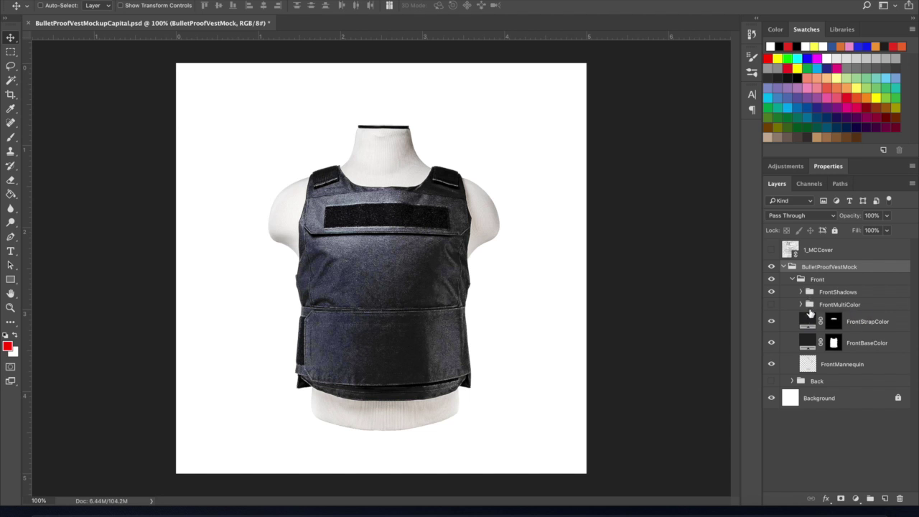
{"action": "left_click", "coordinate": [830, 306]}
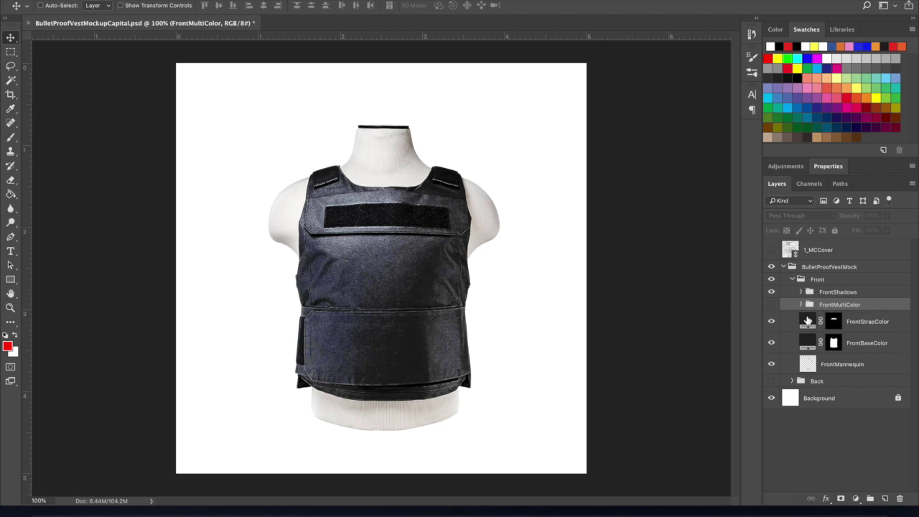
Preview dark red and cyan on the FrontBaseColor fill, then cancel to keep dark grey
{"action": "double_click", "coordinate": [808, 342]}
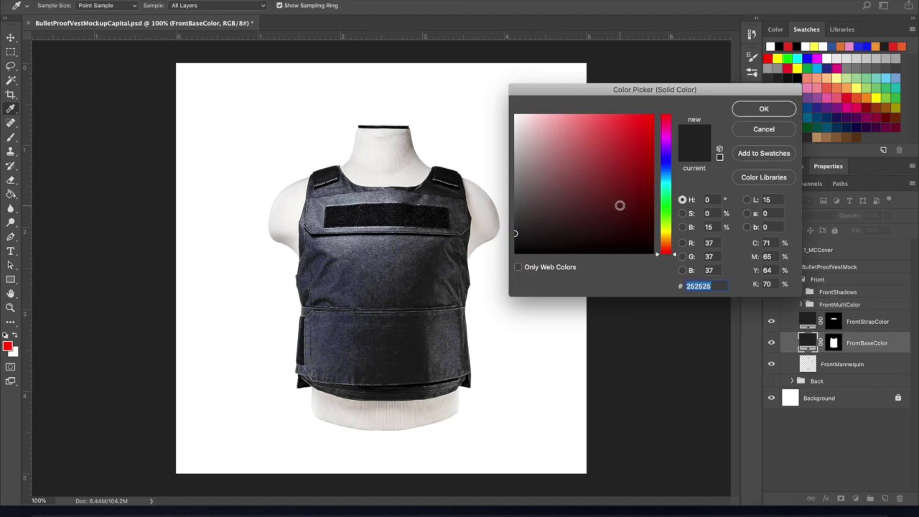
{"action": "left_click_drag", "start_coordinate": [620, 206], "coordinate": [603, 190]}
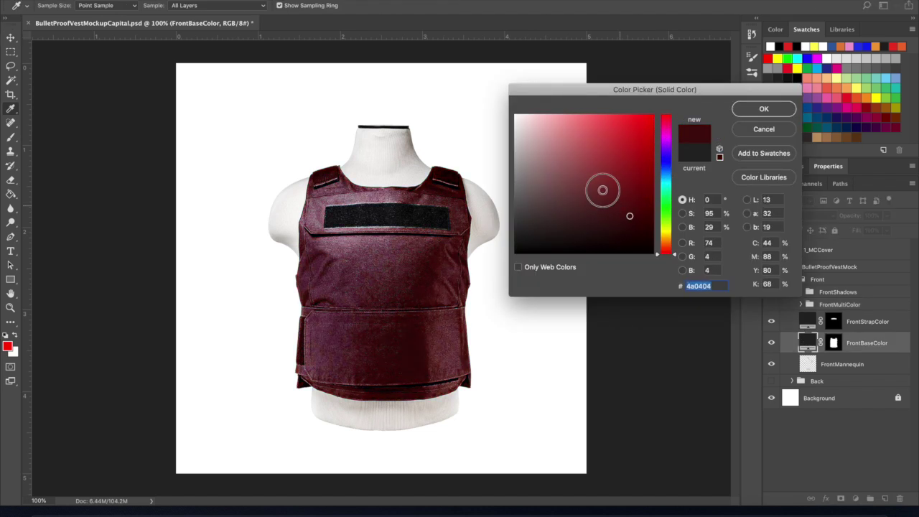
{"action": "left_click", "coordinate": [768, 58]}
{"action": "left_click", "coordinate": [779, 59]}
{"action": "left_click", "coordinate": [799, 59]}
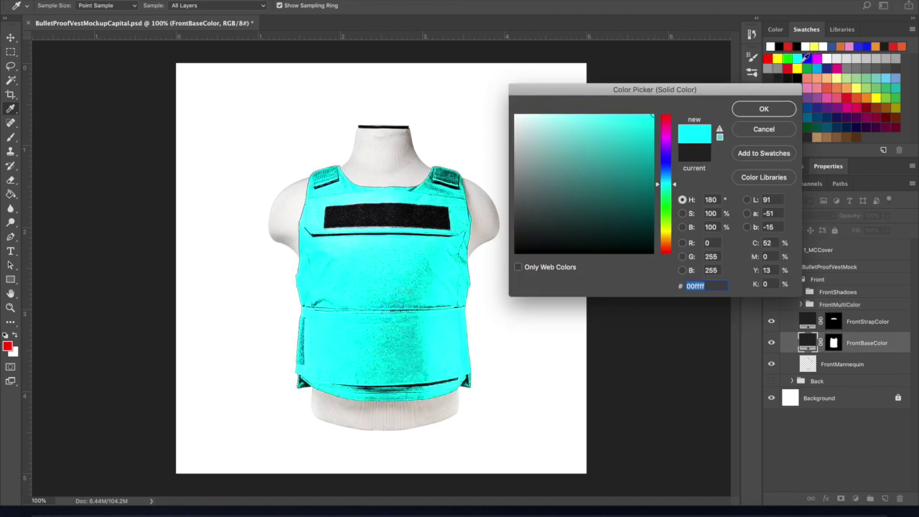
{"action": "left_click", "coordinate": [783, 133]}
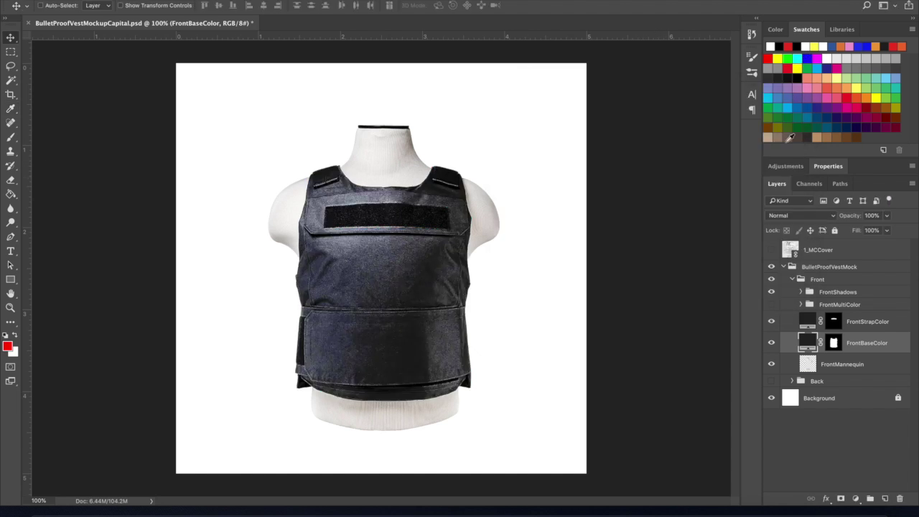
Expand FrontShadows and toggle its shadow layers to compare the shading
{"action": "left_click", "coordinate": [799, 295]}
{"action": "left_click", "coordinate": [801, 292]}
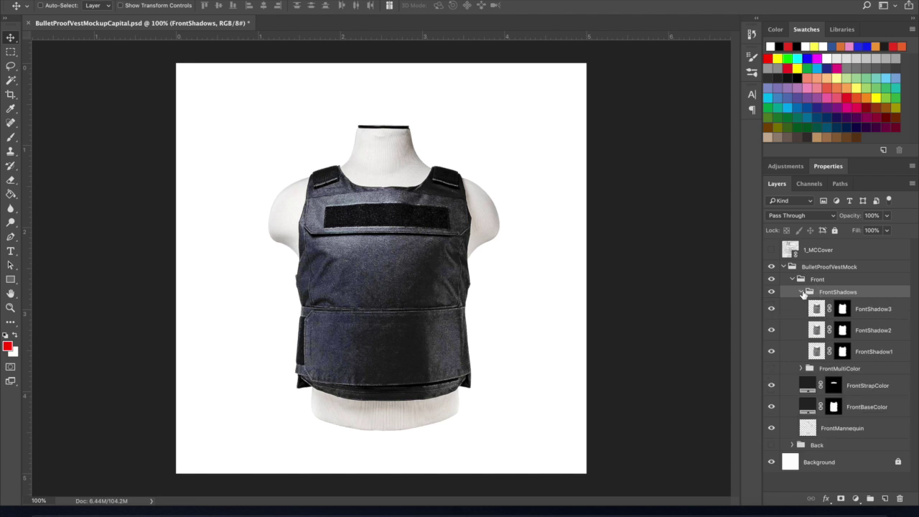
{"action": "left_click", "coordinate": [772, 309]}
{"action": "left_click", "coordinate": [772, 309]}
{"action": "left_click", "coordinate": [772, 331]}
Preview yellow, light blue, grey, green 39b54a and magenta on the FrontBaseColor fill
{"action": "double_click", "coordinate": [809, 406]}
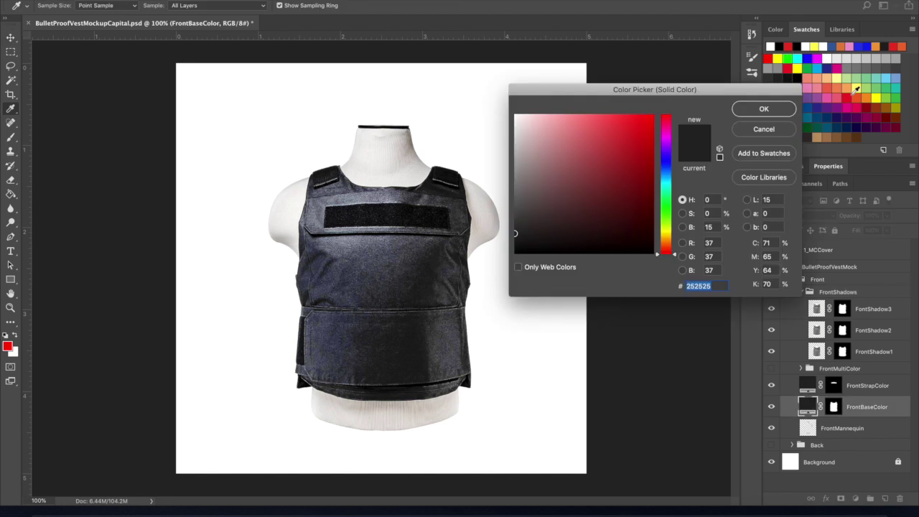
{"action": "left_click", "coordinate": [779, 61]}
{"action": "left_click", "coordinate": [781, 63]}
{"action": "left_click", "coordinate": [826, 78]}
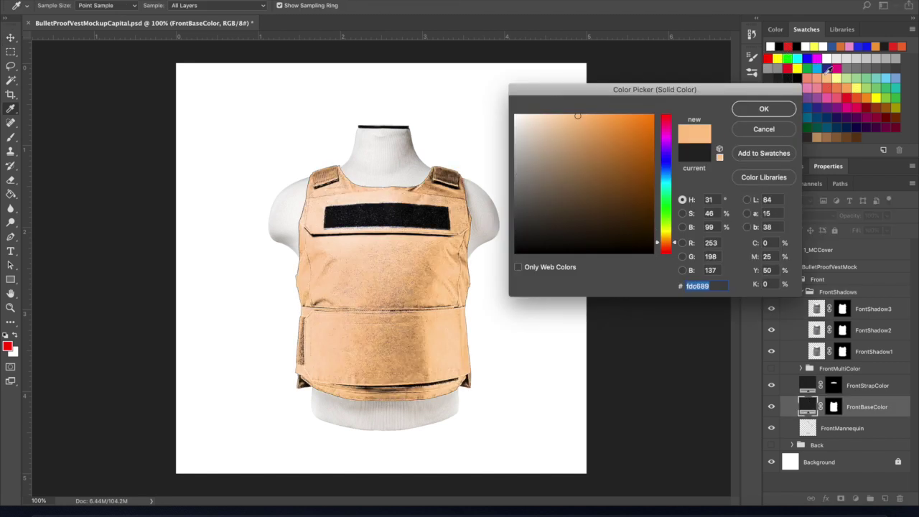
{"action": "left_click", "coordinate": [891, 79]}
{"action": "left_click", "coordinate": [900, 61]}
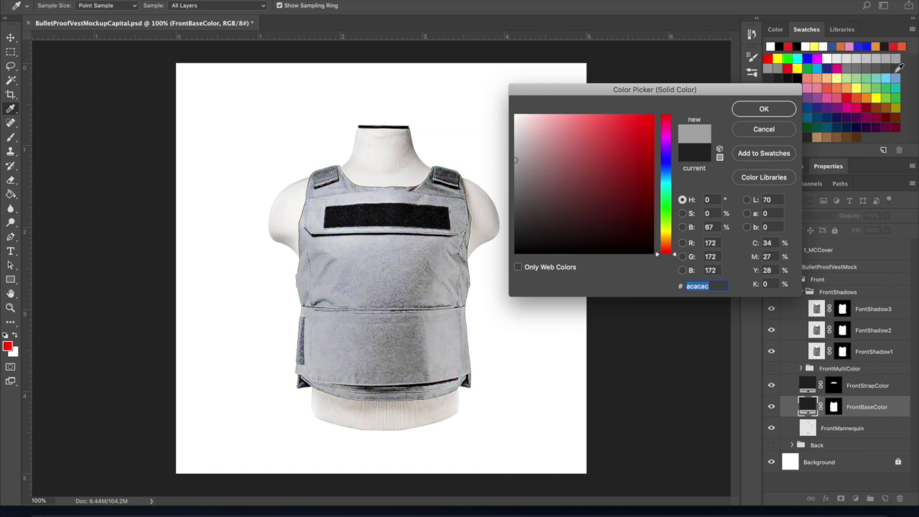
{"action": "left_click", "coordinate": [899, 98]}
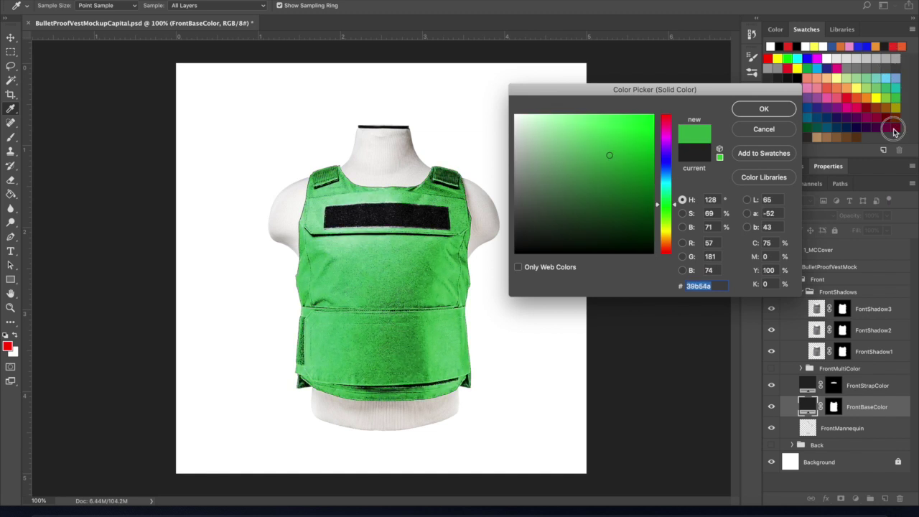
{"action": "left_click", "coordinate": [888, 117]}
Try purple 630460, teal 005952 and olive 598527, then settle on green 00a651
{"action": "left_click", "coordinate": [863, 109]}
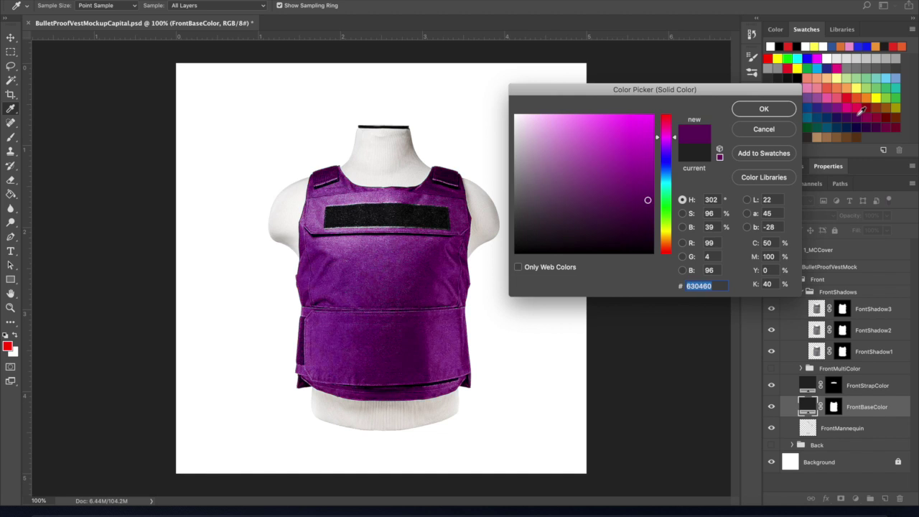
{"action": "left_click", "coordinate": [826, 106]}
{"action": "left_click", "coordinate": [819, 123]}
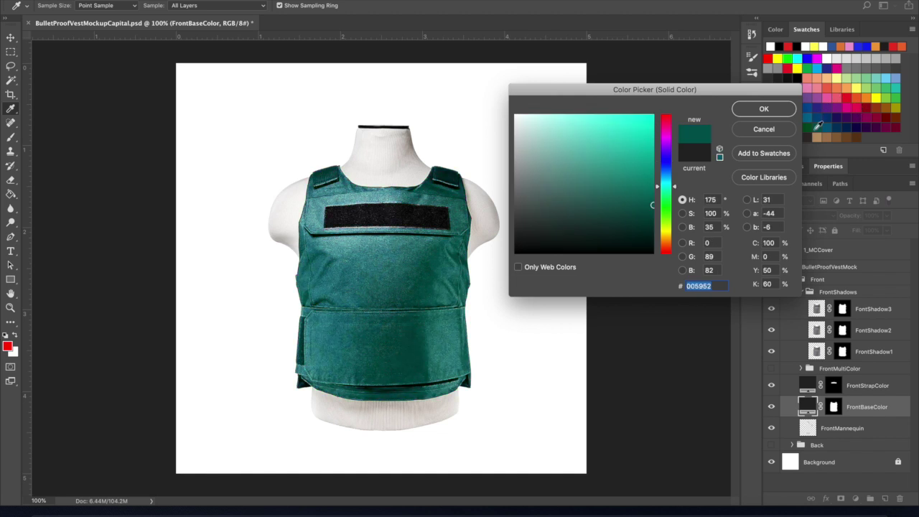
{"action": "left_click_drag", "start_coordinate": [783, 92], "coordinate": [710, 165]}
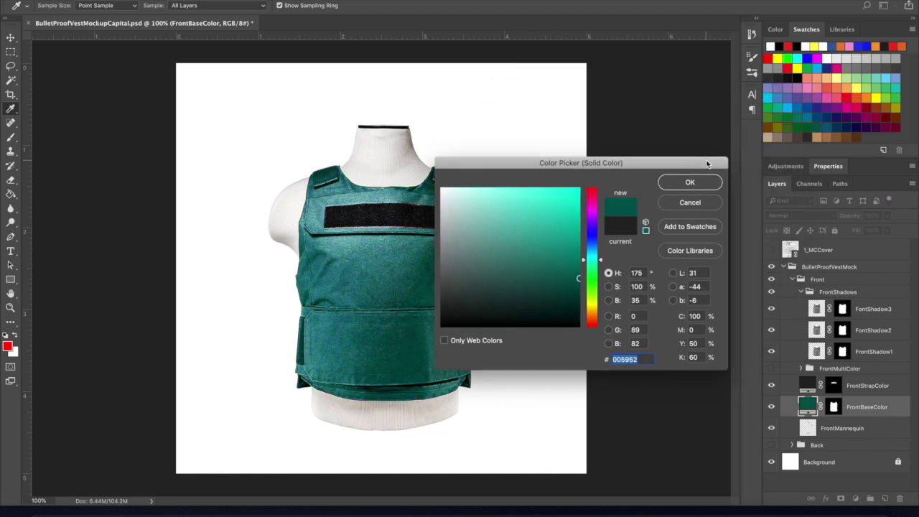
{"action": "left_click", "coordinate": [772, 108]}
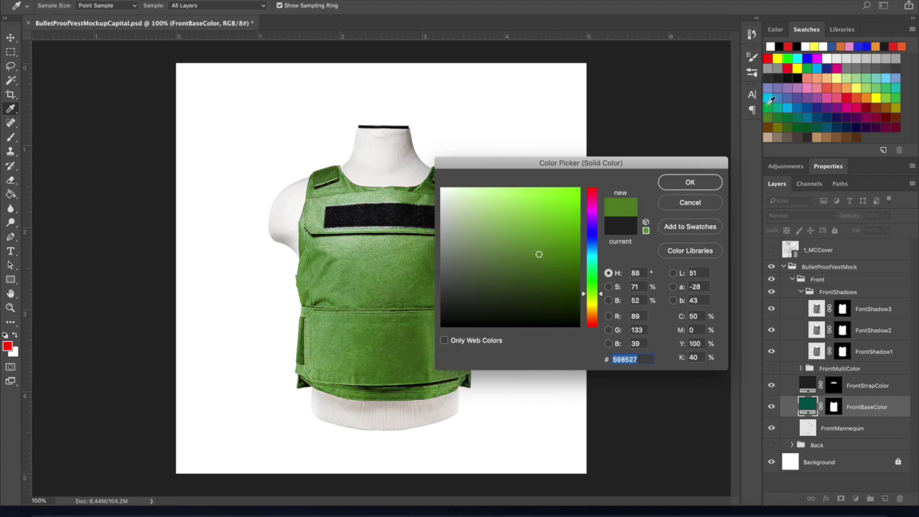
{"action": "left_click", "coordinate": [770, 100]}
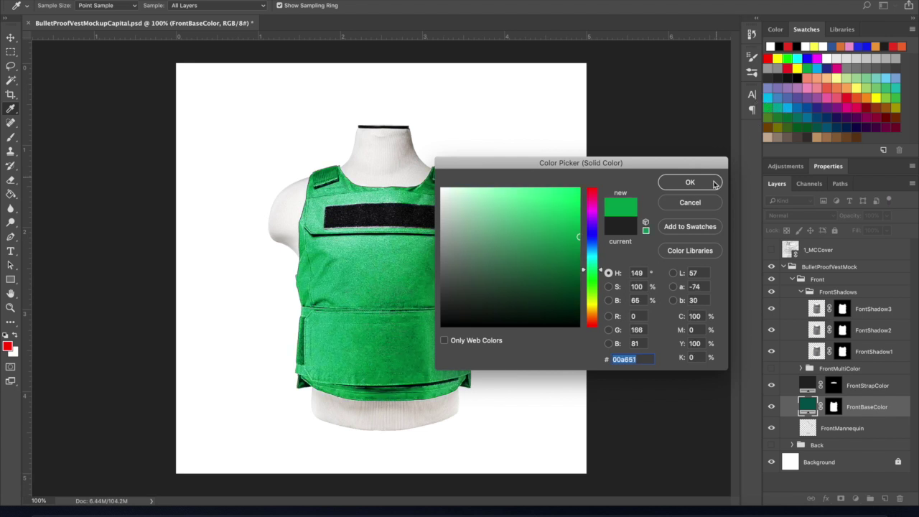
{"action": "left_click", "coordinate": [689, 183]}
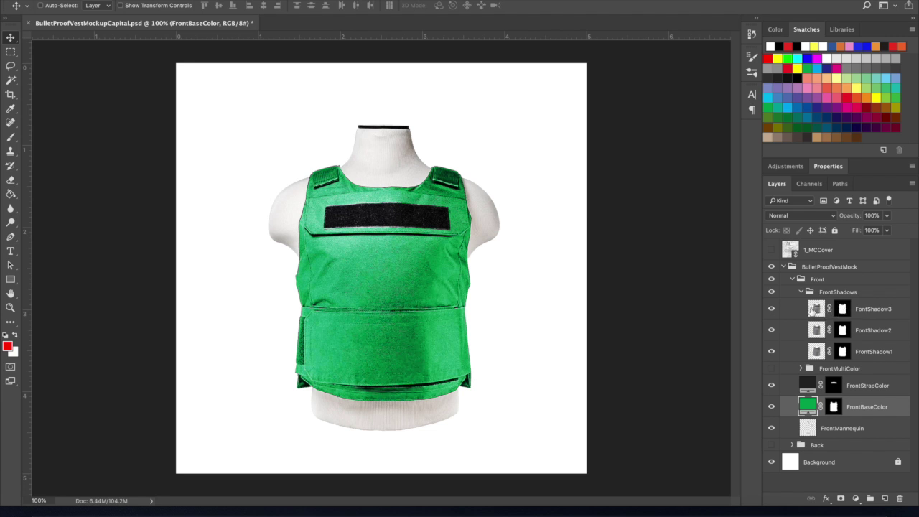
Toggle FrontShadow3 to compare the shading and adjust the base colour layer's opacity
{"action": "left_click", "coordinate": [772, 309]}
{"action": "left_click", "coordinate": [771, 309]}
{"action": "left_click", "coordinate": [773, 309]}
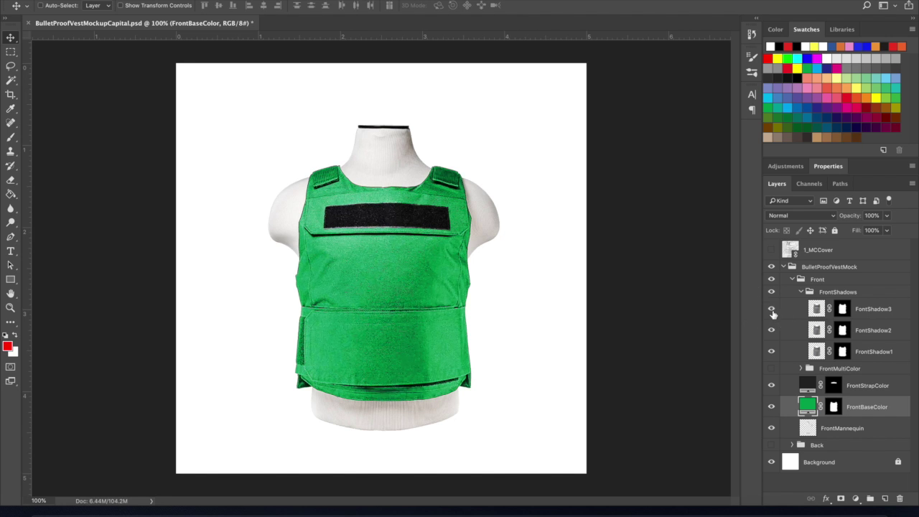
{"action": "left_click", "coordinate": [888, 215]}
{"action": "mouse_move", "coordinate": [890, 229]}
{"action": "left_mouse_down"}
{"action": "mouse_move", "coordinate": [860, 230]}
{"action": "mouse_move", "coordinate": [904, 229]}
{"action": "left_mouse_up"}
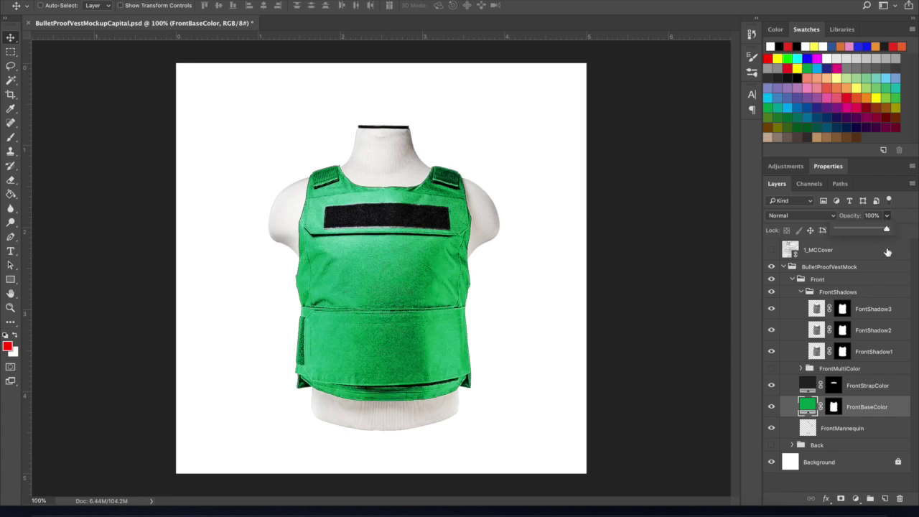
Raise the FrontShadow3 layer's opacity to 100%
{"action": "left_click", "coordinate": [839, 309]}
{"action": "left_click", "coordinate": [887, 216]}
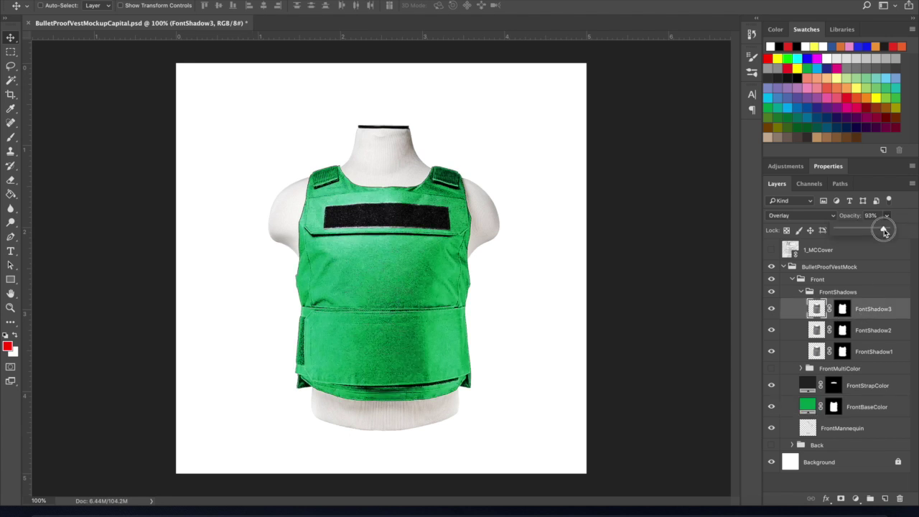
{"action": "left_click_drag", "start_coordinate": [884, 230], "coordinate": [907, 225]}
Reset the FrontBaseColor fill to dark grey 252525 and switch on the red FrontMultiColor group
{"action": "left_click", "coordinate": [801, 291]}
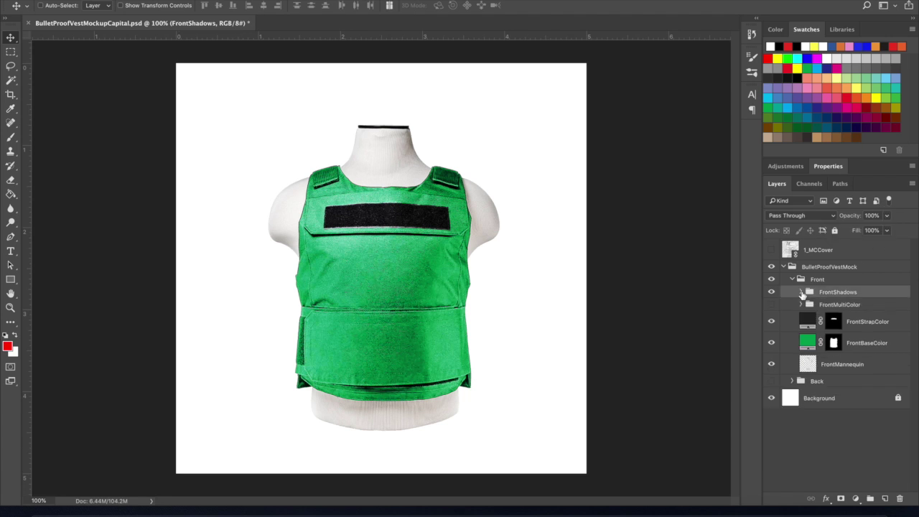
{"action": "left_click", "coordinate": [793, 280]}
{"action": "left_click", "coordinate": [793, 280]}
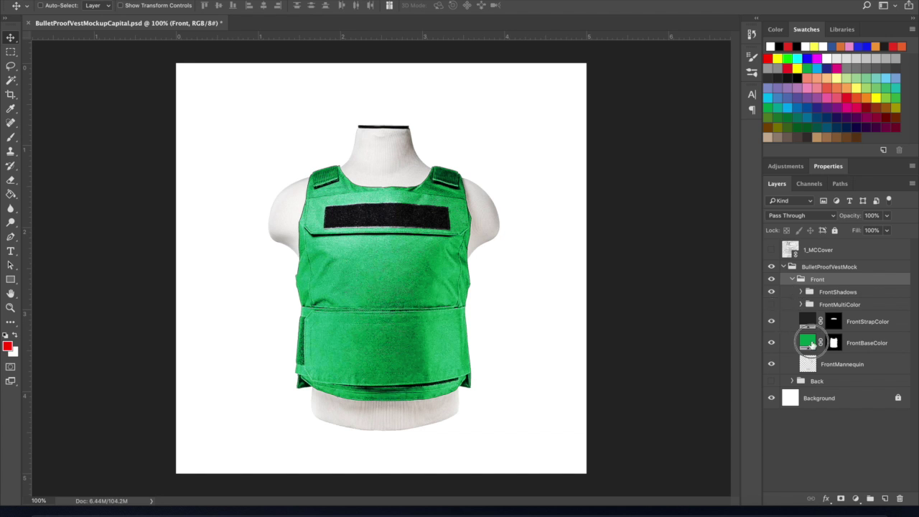
{"action": "double_click", "coordinate": [810, 343]}
{"action": "type", "text": "252525"}
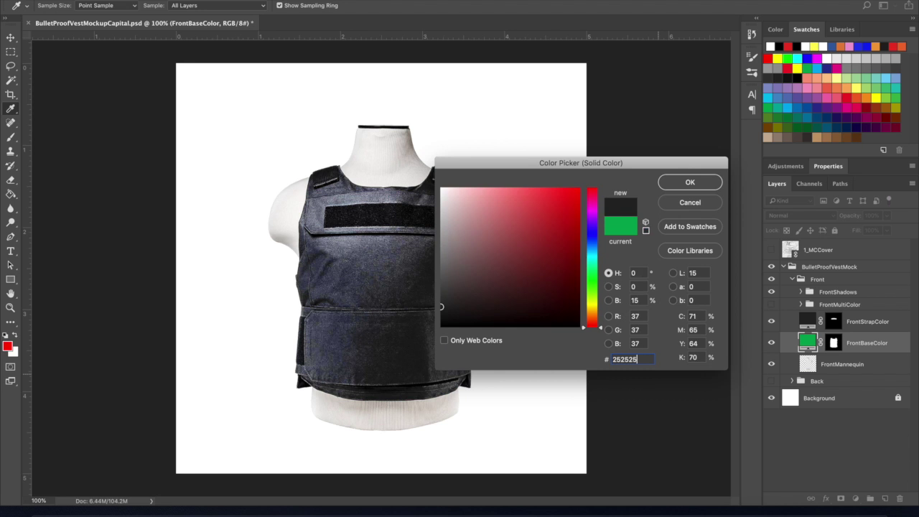
{"action": "key", "text": "Return"}
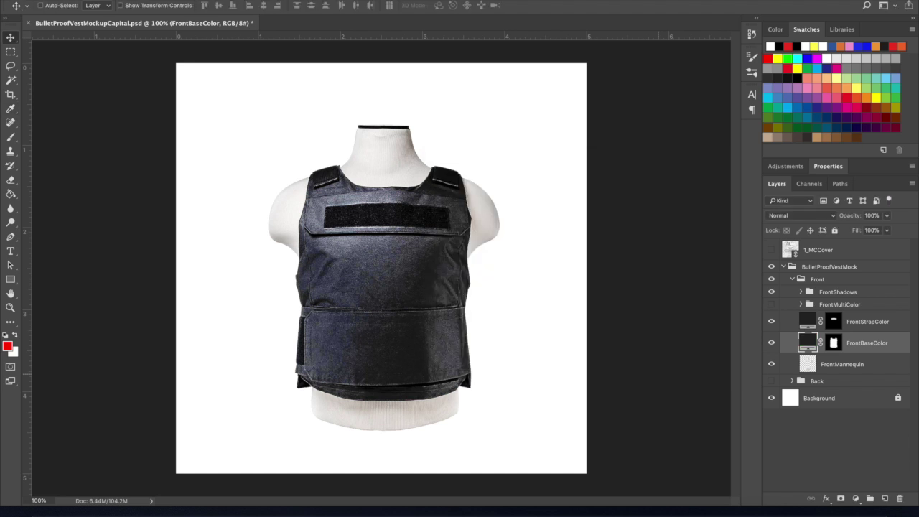
{"action": "left_click", "coordinate": [771, 305]}
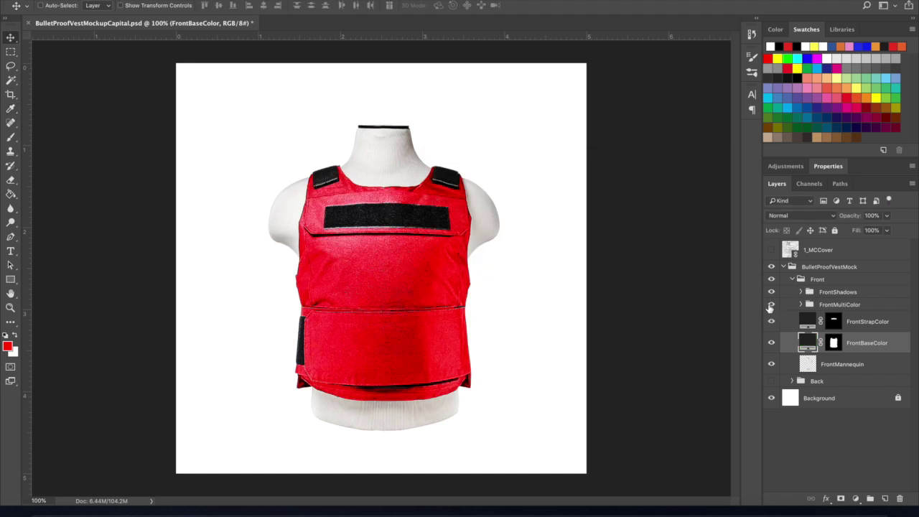
Expand FrontMultiColor, show FrontTopStraps, and move FrontTopPanel directly below FrontTopStraps
{"action": "left_click", "coordinate": [802, 305]}
{"action": "left_click", "coordinate": [772, 321]}
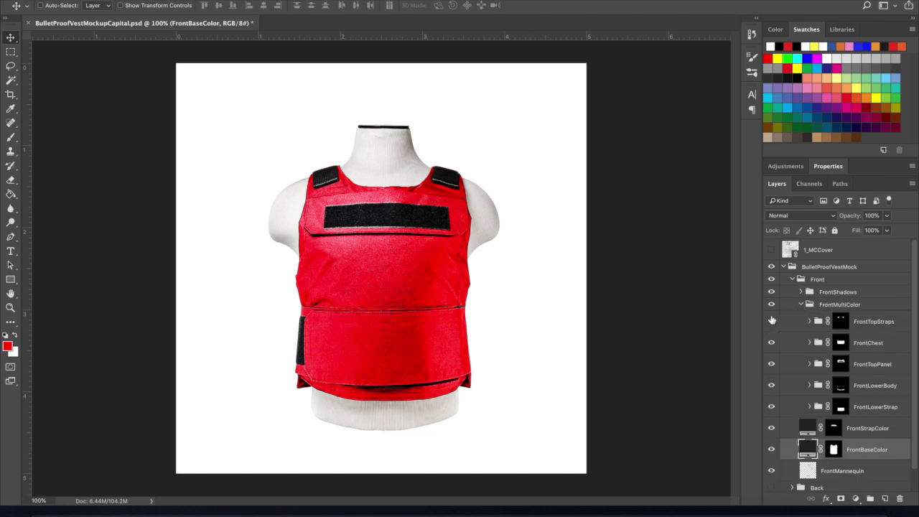
{"action": "scroll", "coordinate": [808, 342], "scroll_direction": "down", "scroll_amount": 1}
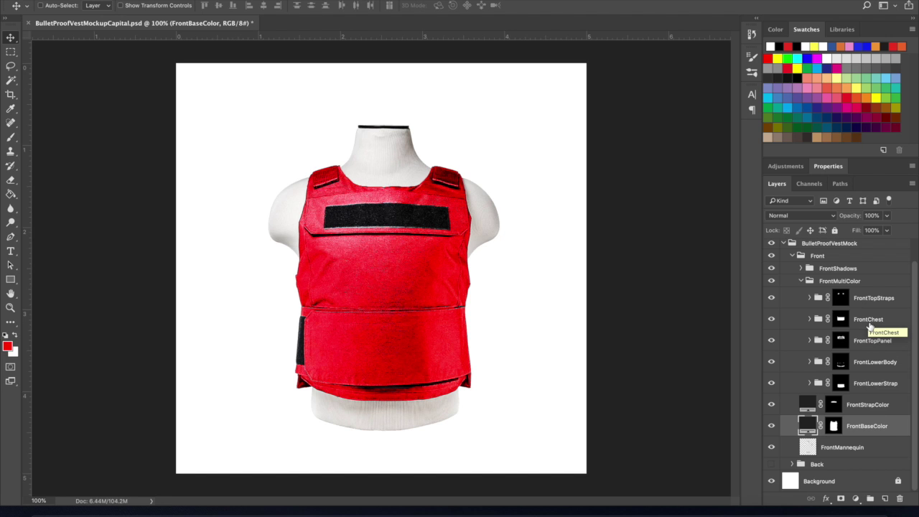
{"action": "left_click_drag", "start_coordinate": [872, 347], "coordinate": [870, 310]}
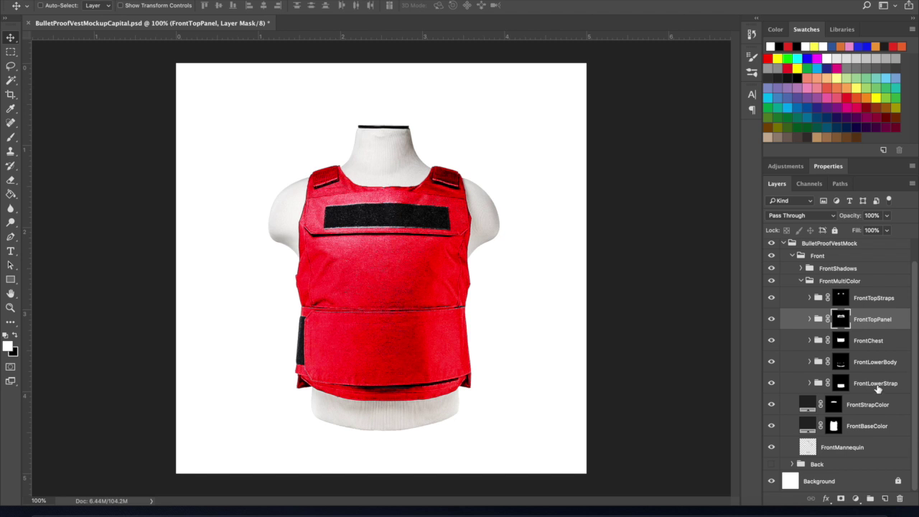
{"action": "left_click", "coordinate": [810, 298]}
Change the FrontTopStraps colour fill to white
{"action": "double_click", "coordinate": [826, 318]}
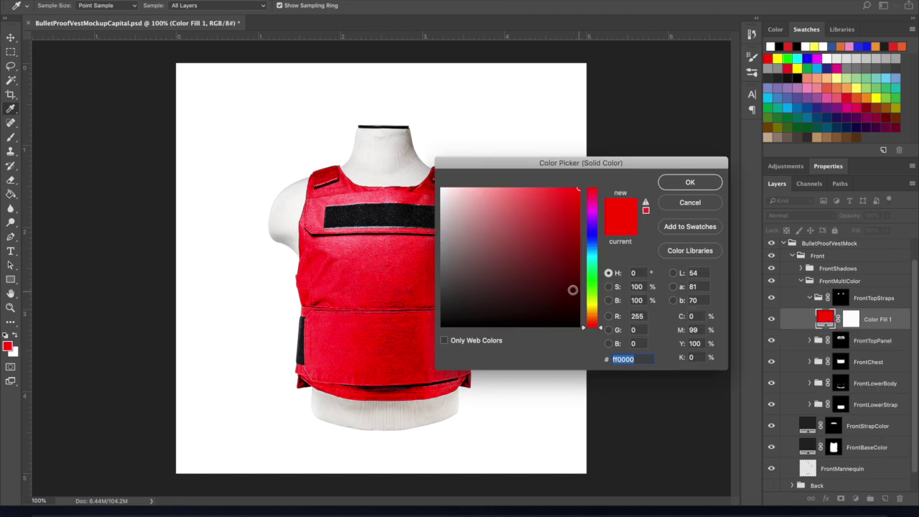
{"action": "left_click_drag", "start_coordinate": [573, 289], "coordinate": [579, 215]}
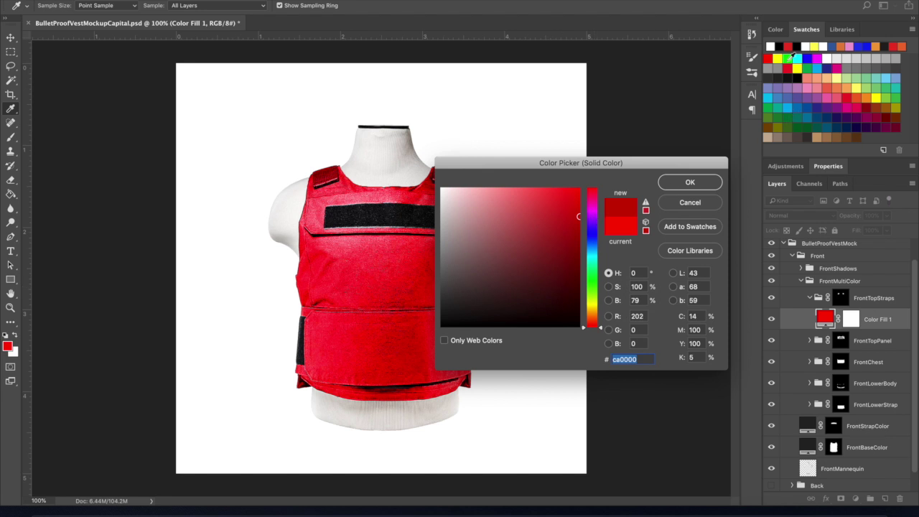
{"action": "left_click", "coordinate": [828, 58]}
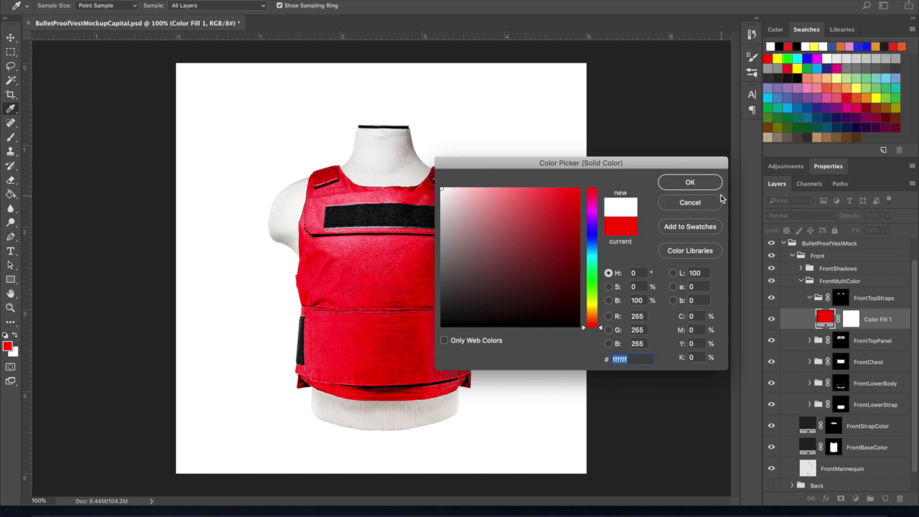
{"action": "left_click", "coordinate": [718, 201]}
{"action": "double_click", "coordinate": [829, 317]}
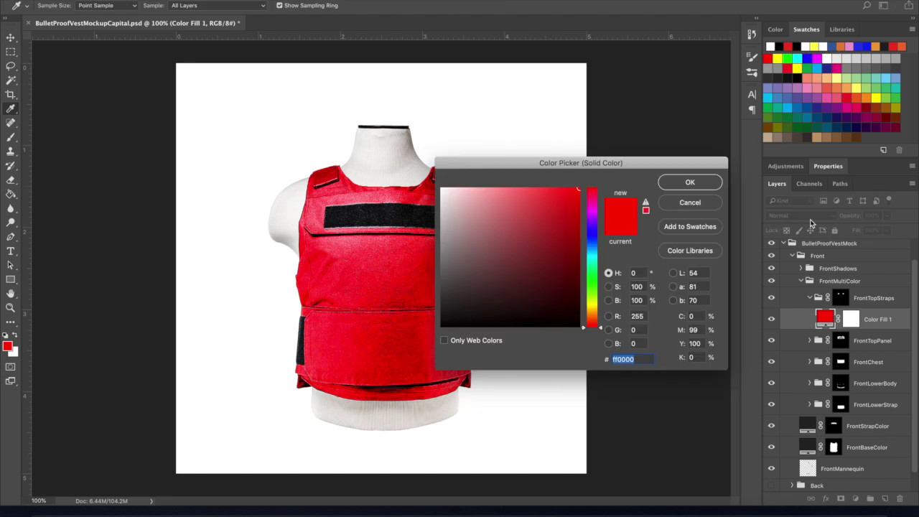
{"action": "left_click", "coordinate": [772, 45]}
{"action": "key", "text": "Return"}
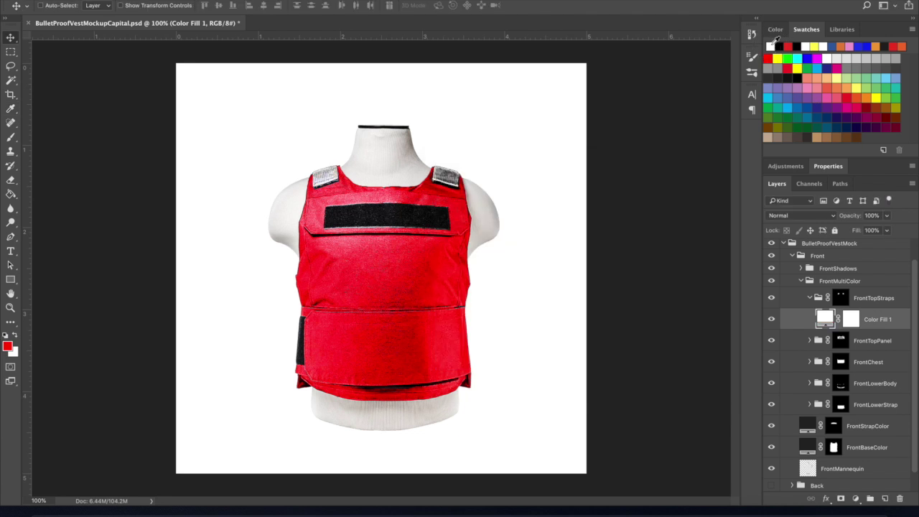
Preview several greys on the FrontTopPanel fill, then set it to black
{"action": "left_click", "coordinate": [810, 301]}
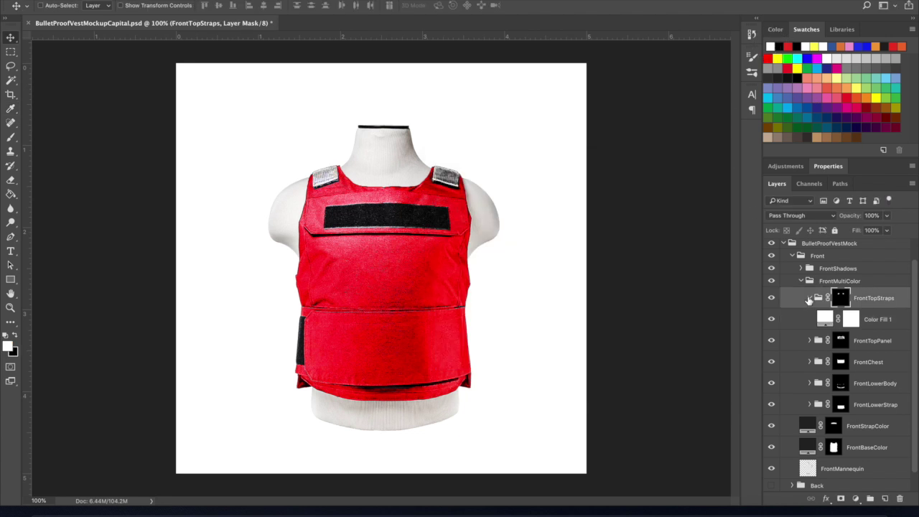
{"action": "left_click", "coordinate": [810, 298]}
{"action": "left_click", "coordinate": [810, 319]}
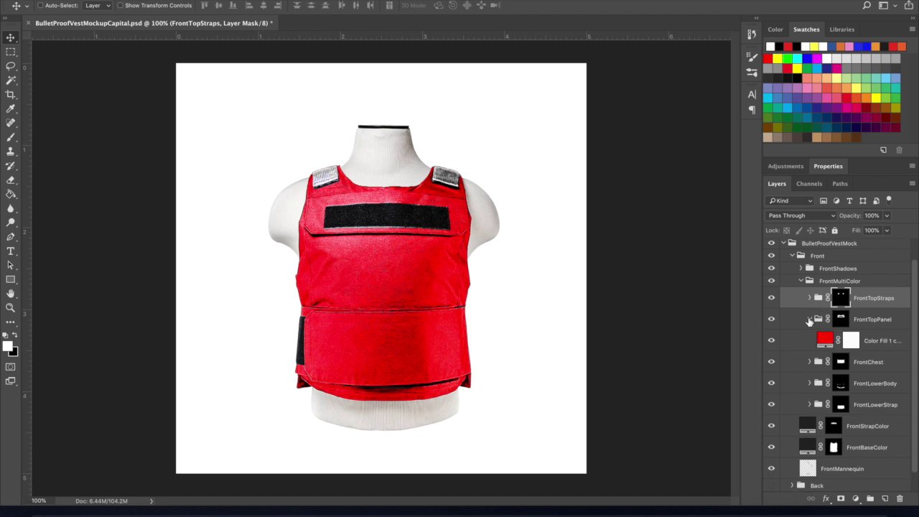
{"action": "left_click", "coordinate": [810, 298]}
{"action": "double_click", "coordinate": [825, 361]}
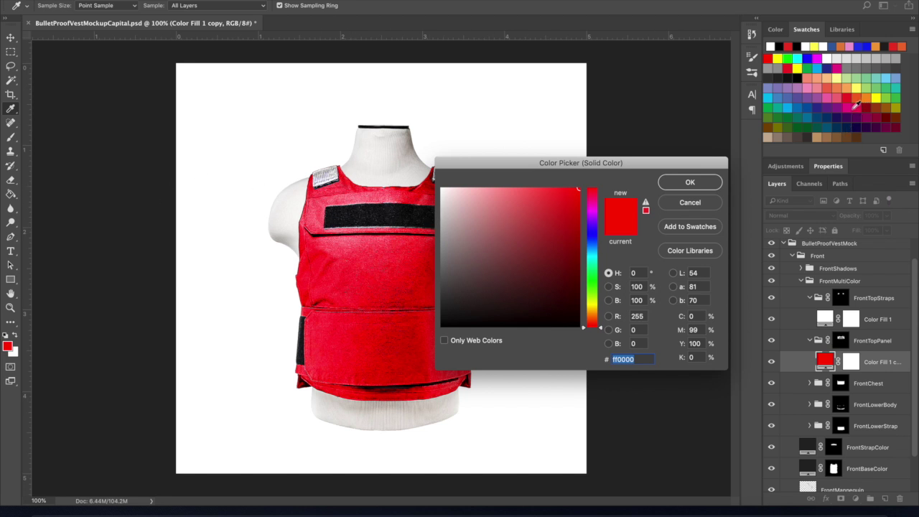
{"action": "left_click", "coordinate": [777, 72]}
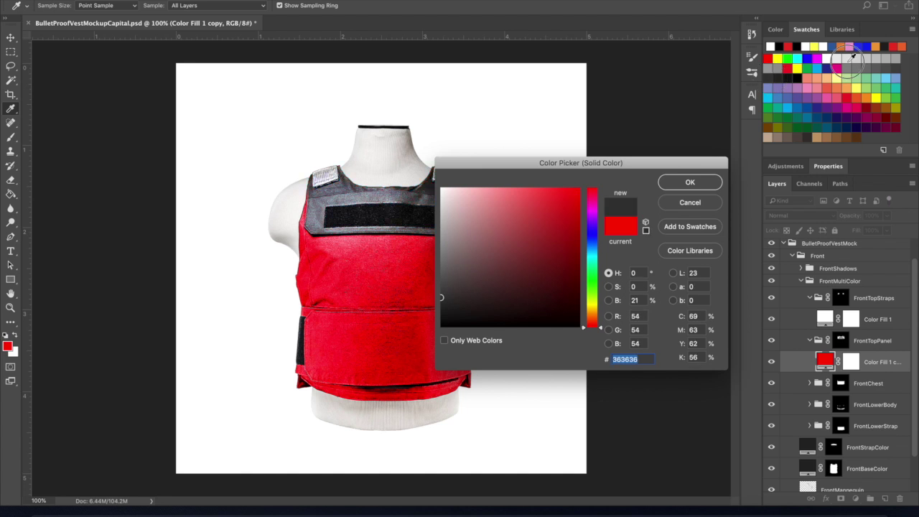
{"action": "left_click", "coordinate": [853, 59]}
{"action": "left_click", "coordinate": [863, 57]}
{"action": "left_click", "coordinate": [897, 57]}
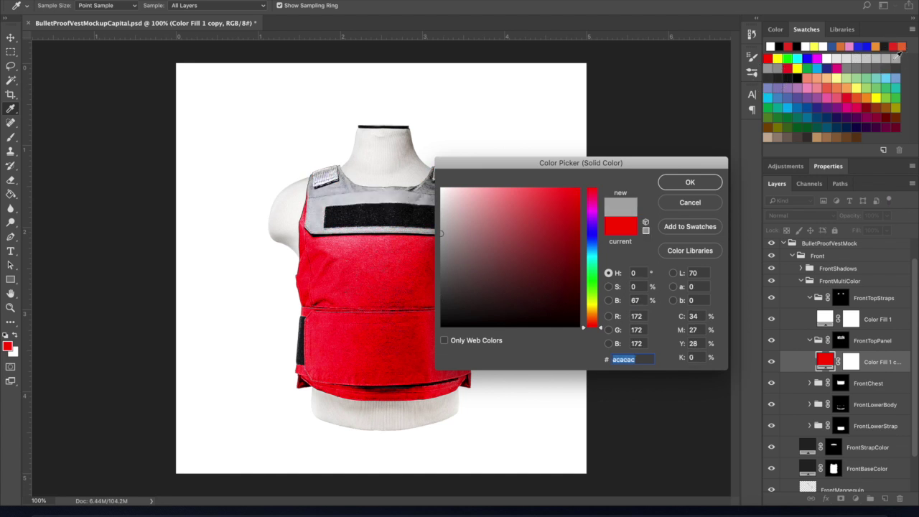
{"action": "left_click", "coordinate": [799, 78]}
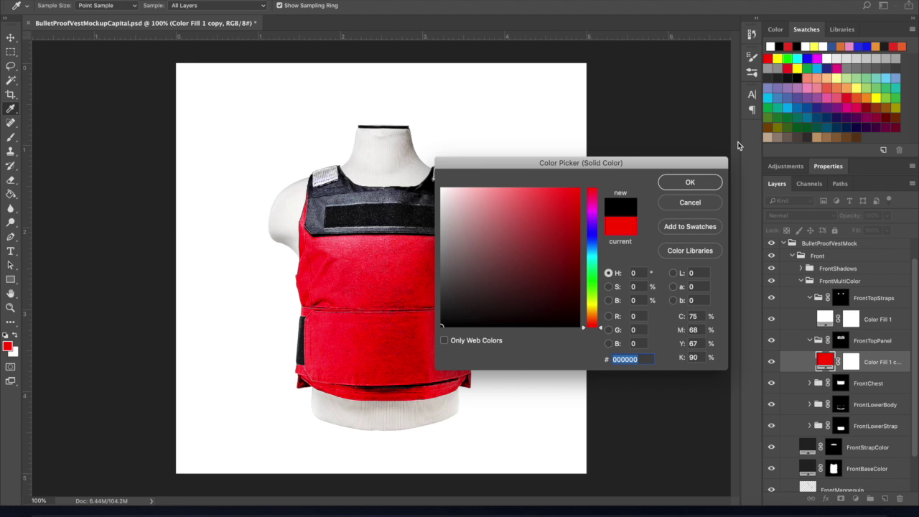
{"action": "left_click", "coordinate": [699, 185]}
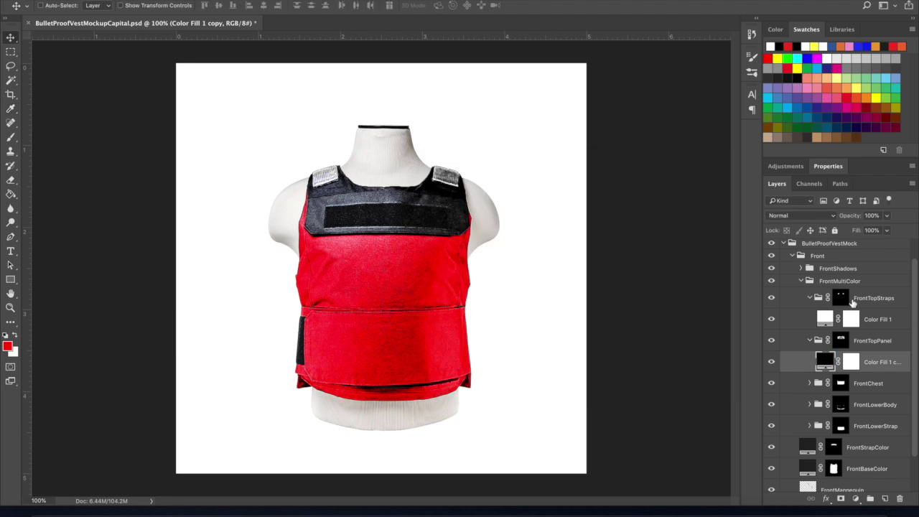
Expand FrontChest and bring up its colour fill settings
{"action": "left_click", "coordinate": [810, 384]}
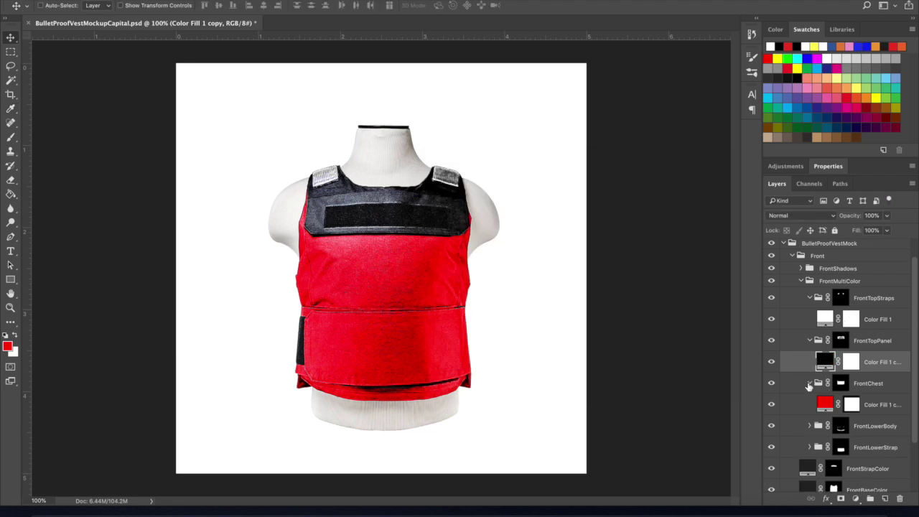
{"action": "scroll", "coordinate": [809, 386], "scroll_direction": "down", "scroll_amount": 1}
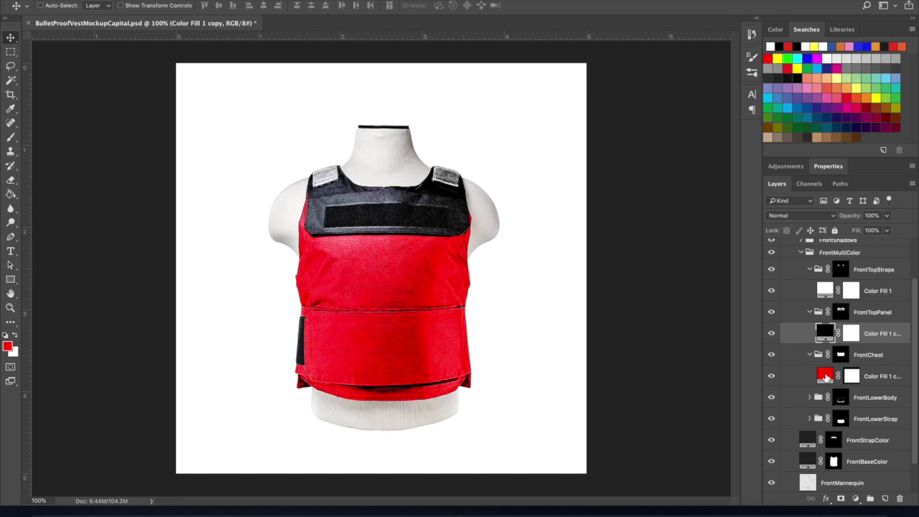
{"action": "double_click", "coordinate": [825, 374]}
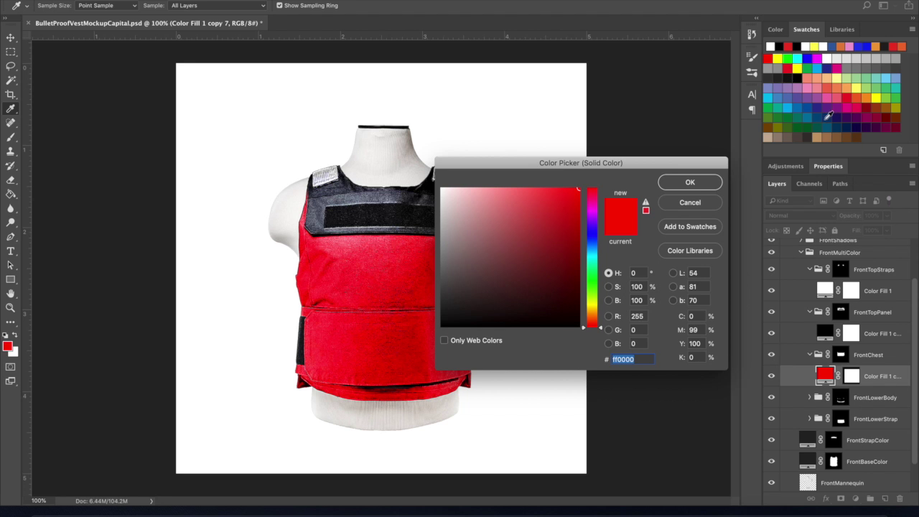
Make the FrontChest fill blue
{"action": "left_click", "coordinate": [869, 47]}
{"action": "left_click", "coordinate": [710, 185]}
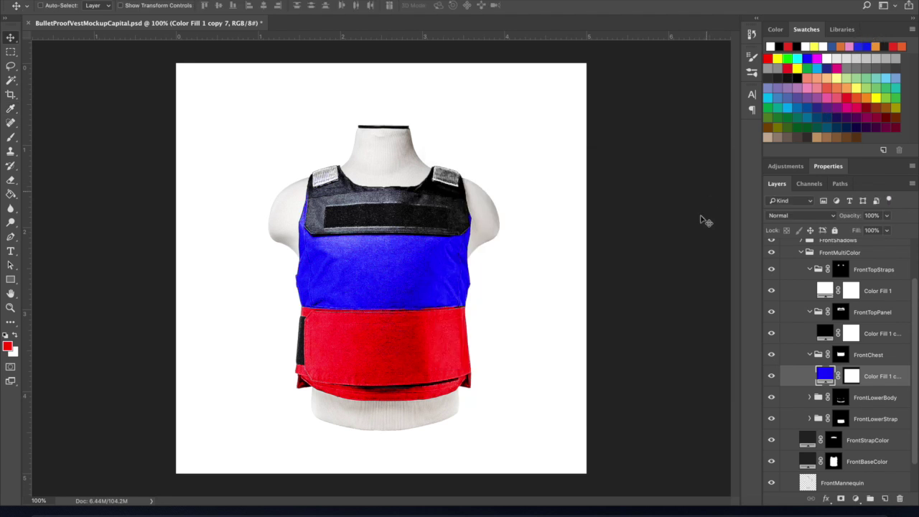
{"action": "scroll", "coordinate": [832, 425], "scroll_direction": "down", "scroll_amount": 1}
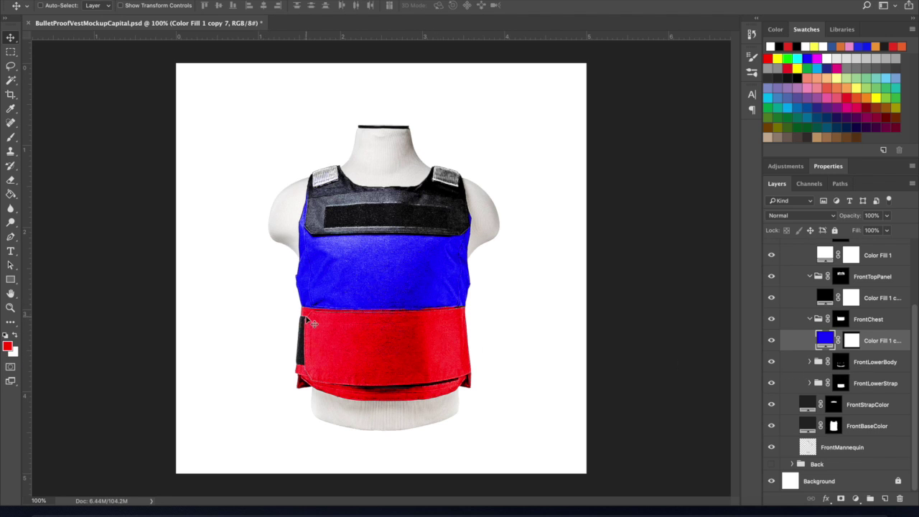
Expand FrontLowerBody and turn its colour fill white
{"action": "left_click", "coordinate": [809, 362]}
{"action": "double_click", "coordinate": [827, 383]}
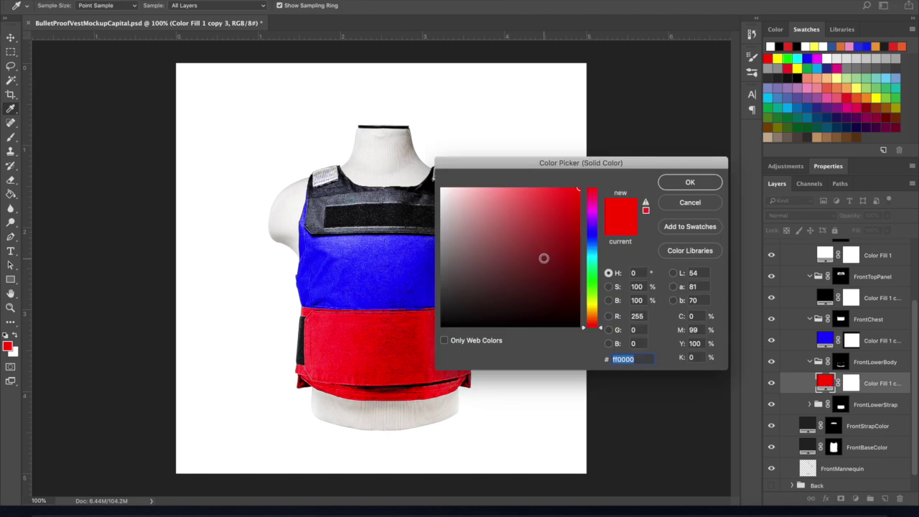
{"action": "left_click", "coordinate": [421, 179]}
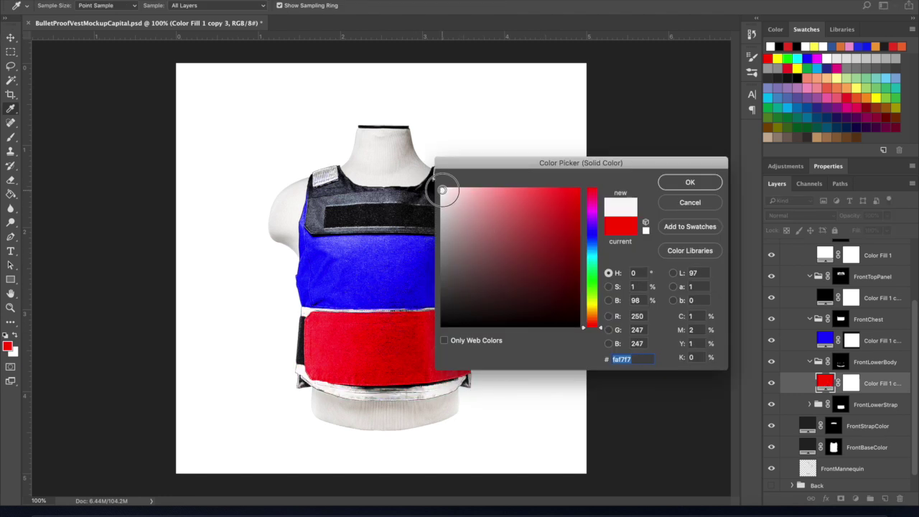
{"action": "left_click", "coordinate": [700, 184]}
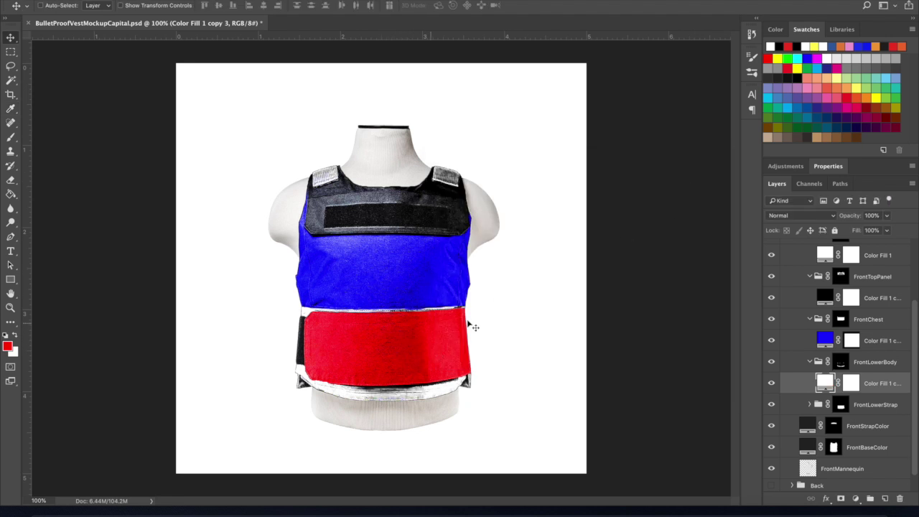
{"action": "left_click", "coordinate": [808, 426]}
{"action": "double_click", "coordinate": [807, 426]}
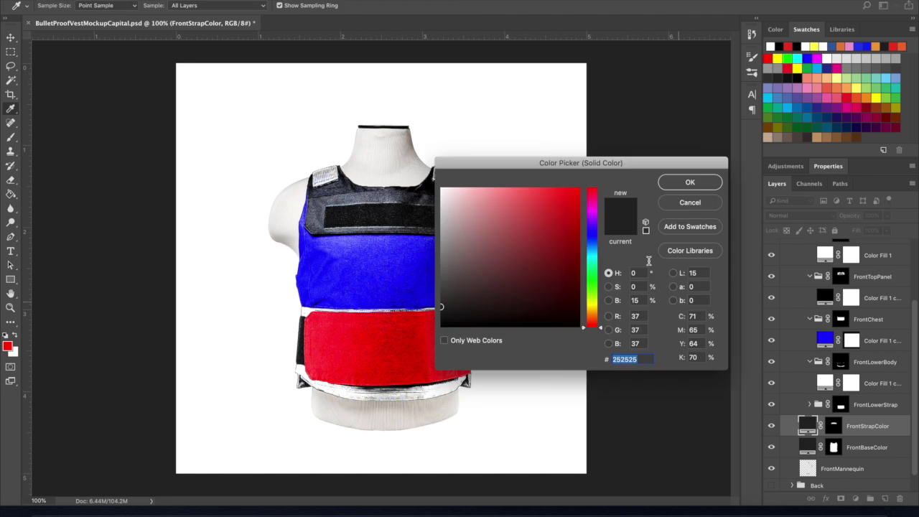
{"action": "mouse_move", "coordinate": [542, 242]}
{"action": "left_mouse_down"}
{"action": "mouse_move", "coordinate": [574, 192]}
{"action": "mouse_move", "coordinate": [460, 201]}
{"action": "mouse_move", "coordinate": [671, 437]}
{"action": "mouse_move", "coordinate": [611, 366]}
{"action": "left_mouse_up"}
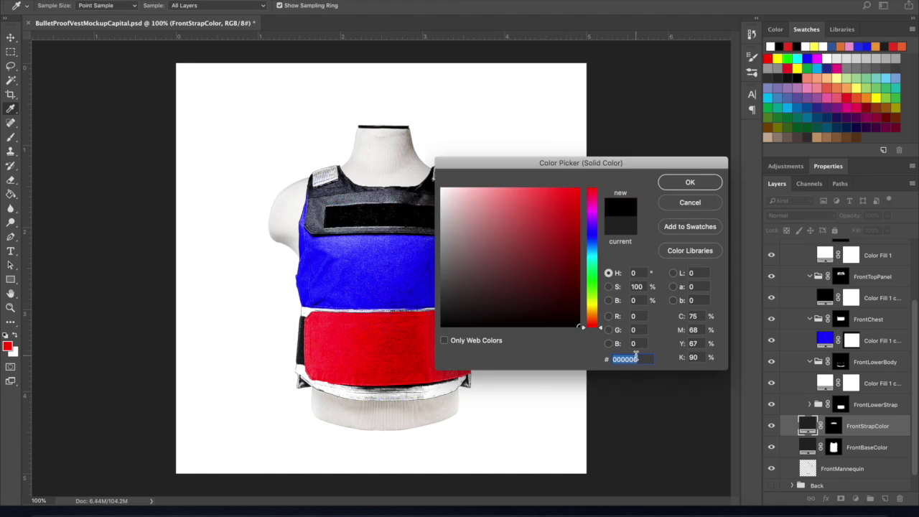
{"action": "type", "text": "252525"}
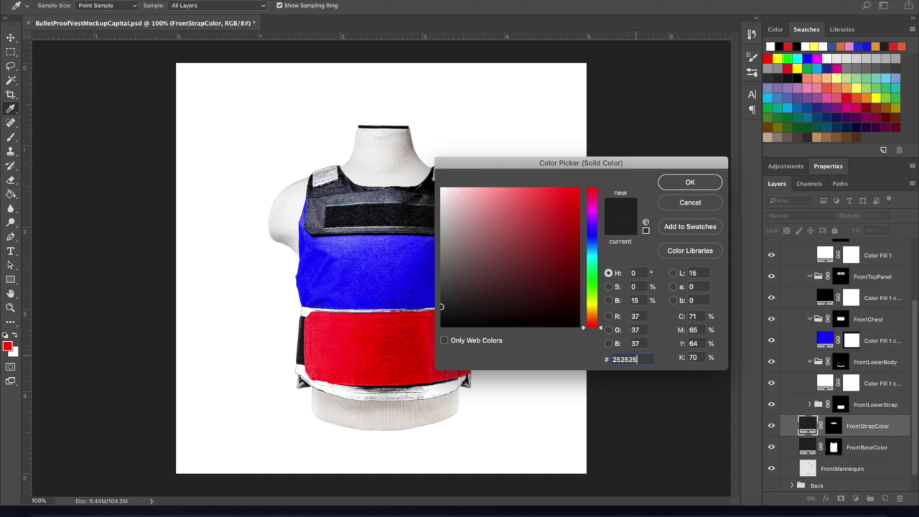
{"action": "key", "text": "Return"}
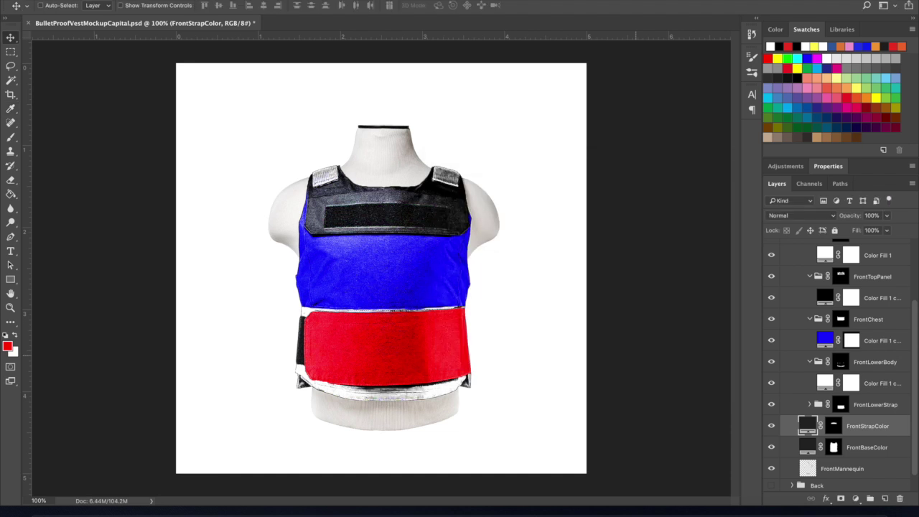
{"action": "scroll", "coordinate": [885, 418], "scroll_direction": "up", "scroll_amount": 3}
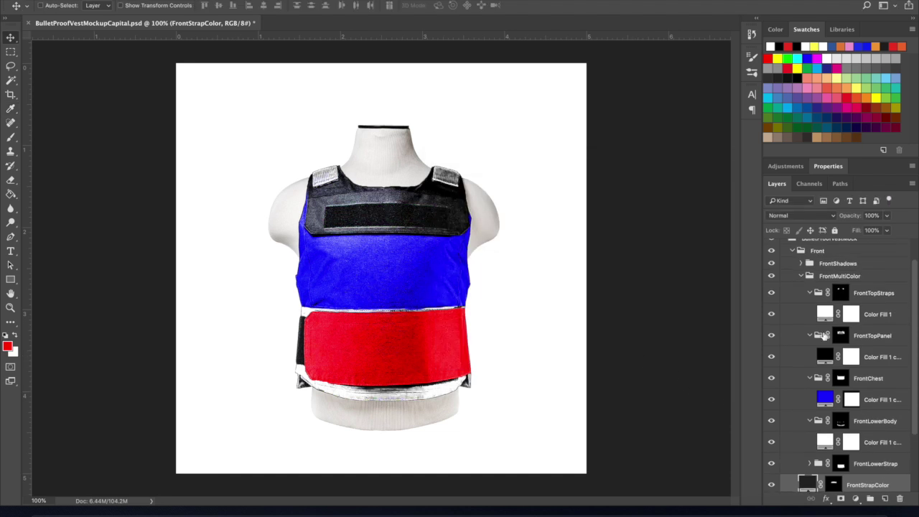
{"action": "scroll", "coordinate": [823, 374], "scroll_direction": "down", "scroll_amount": 3}
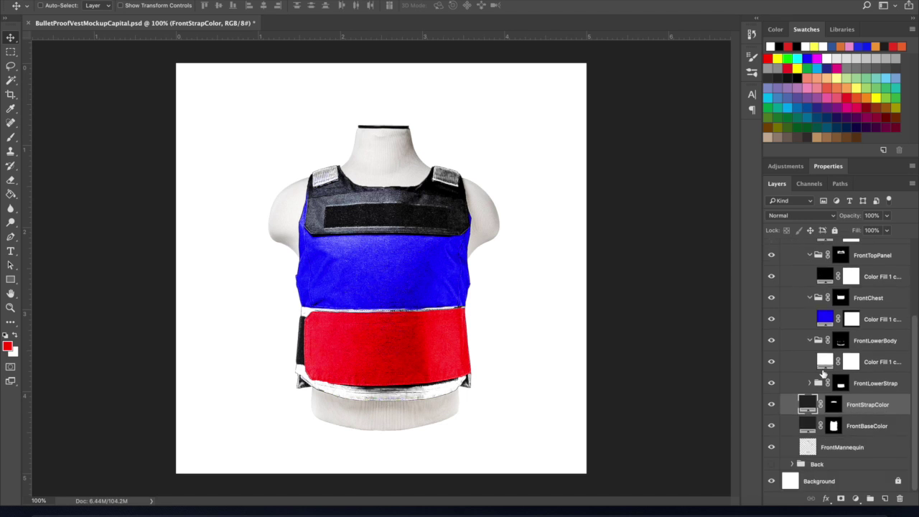
{"action": "left_click", "coordinate": [773, 448]}
{"action": "left_click", "coordinate": [773, 451]}
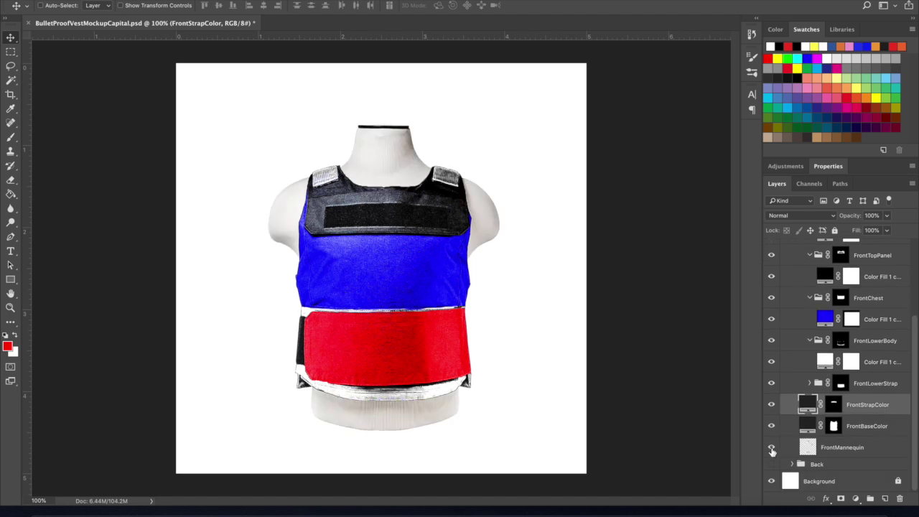
{"action": "left_click", "coordinate": [773, 451]}
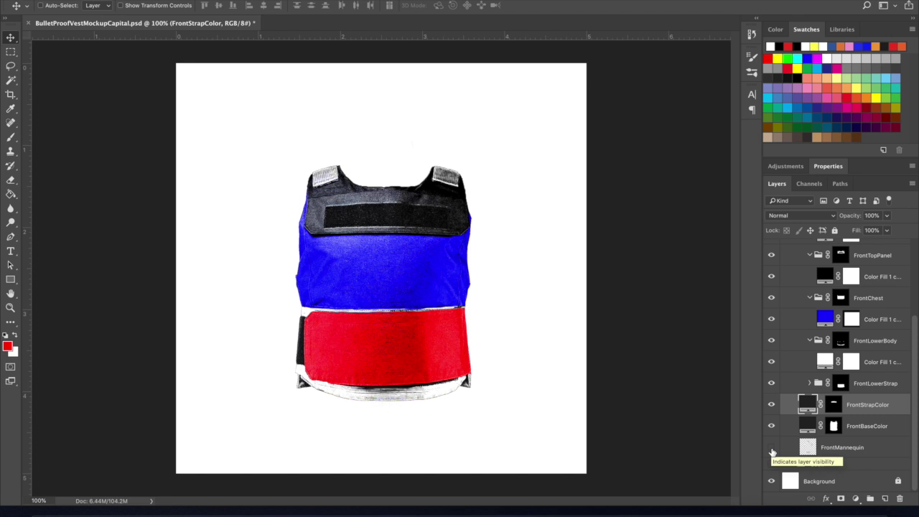
{"action": "left_click", "coordinate": [772, 450]}
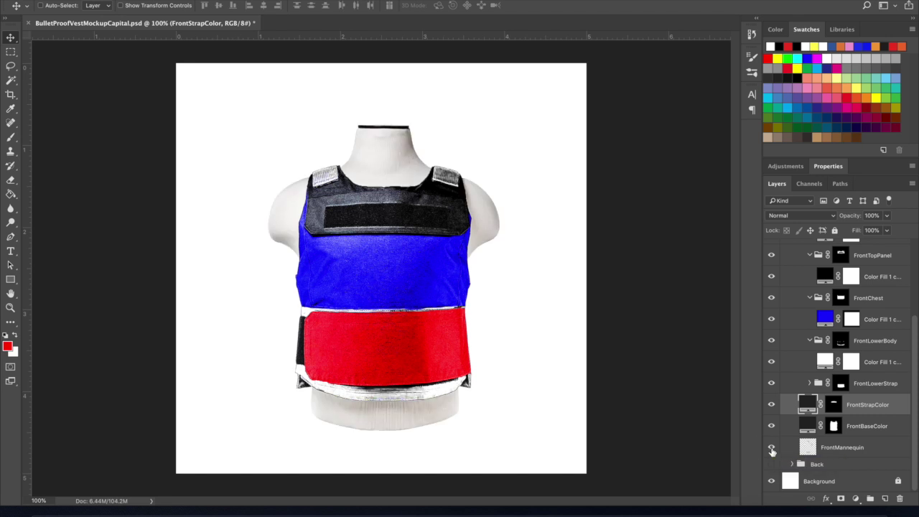
{"action": "scroll", "coordinate": [844, 324], "scroll_direction": "up", "scroll_amount": 3}
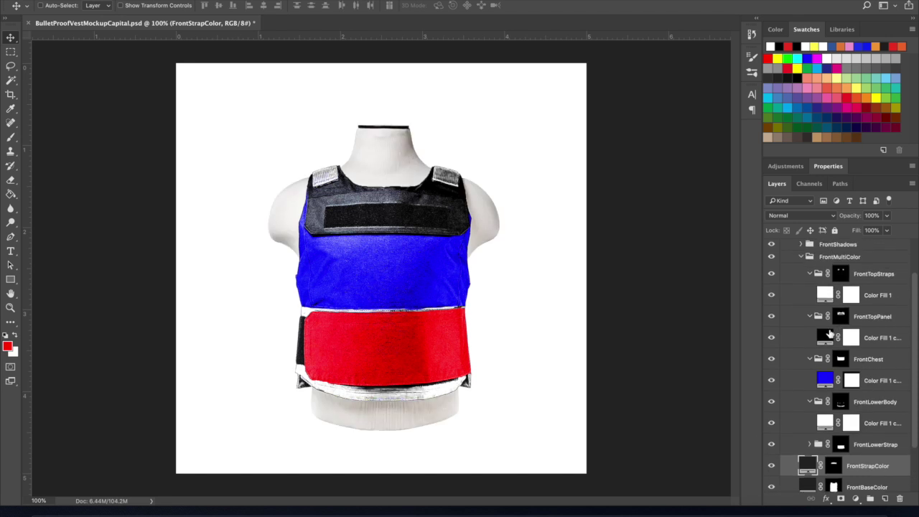
Change the top panel's colour fill from black to pure red ff0000
{"action": "double_click", "coordinate": [825, 337]}
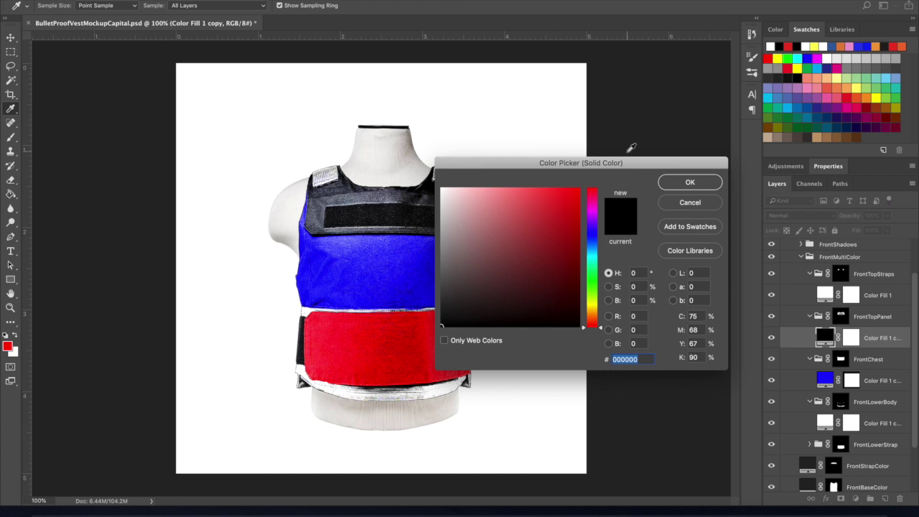
{"action": "left_click", "coordinate": [770, 58]}
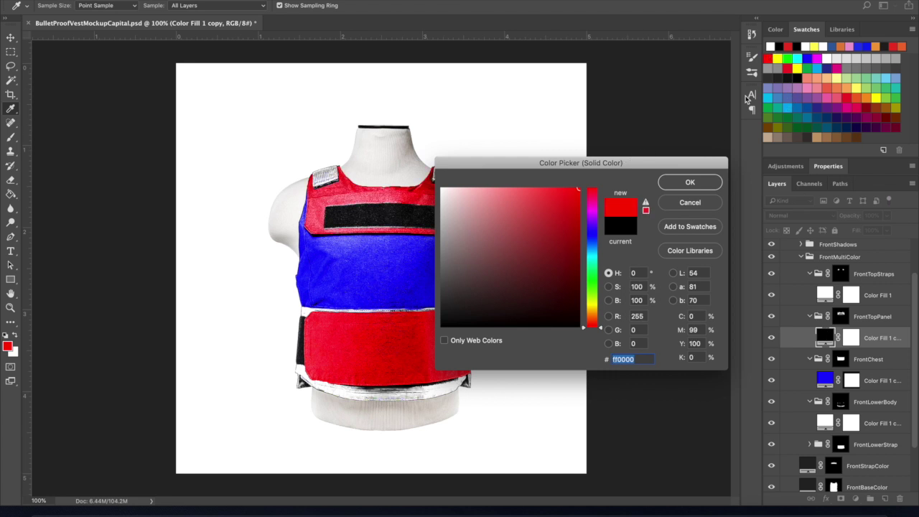
{"action": "left_click_drag", "start_coordinate": [678, 168], "coordinate": [762, 160]}
{"action": "left_click", "coordinate": [775, 174]}
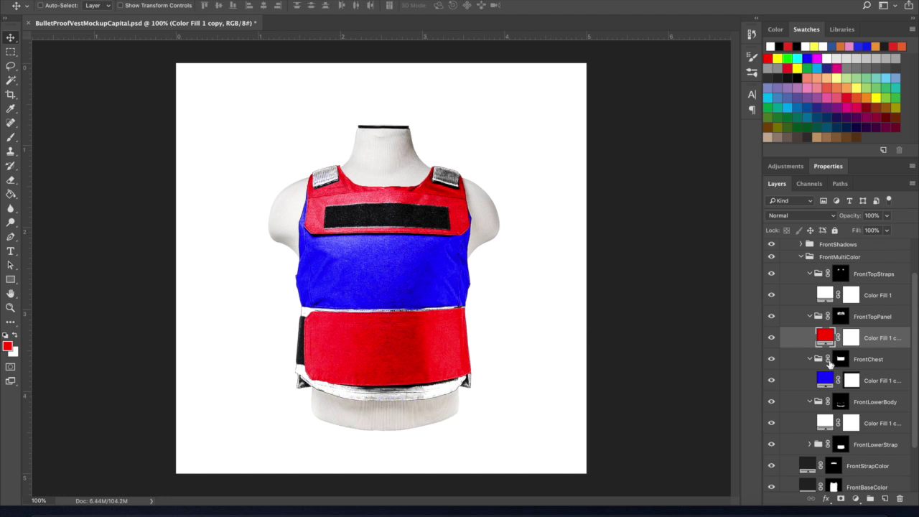
{"action": "scroll", "coordinate": [830, 365], "scroll_direction": "up", "scroll_amount": 1}
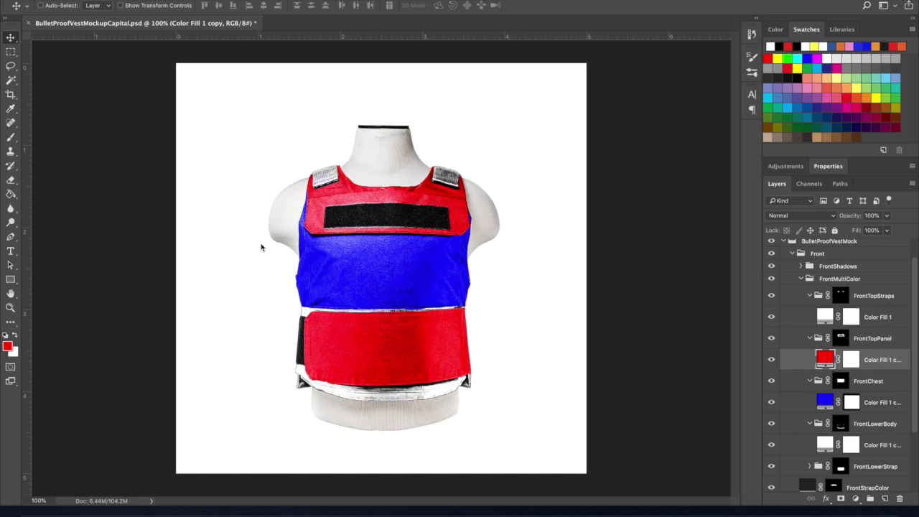
Place the reptile-skin image and move its layer into the FrontTopStraps group
{"action": "left_click", "coordinate": [863, 300]}
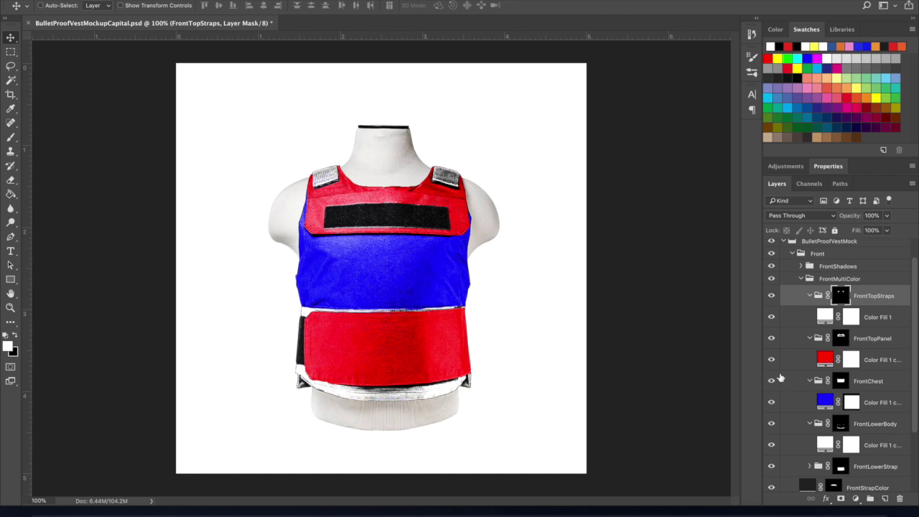
{"action": "left_click", "coordinate": [620, 507]}
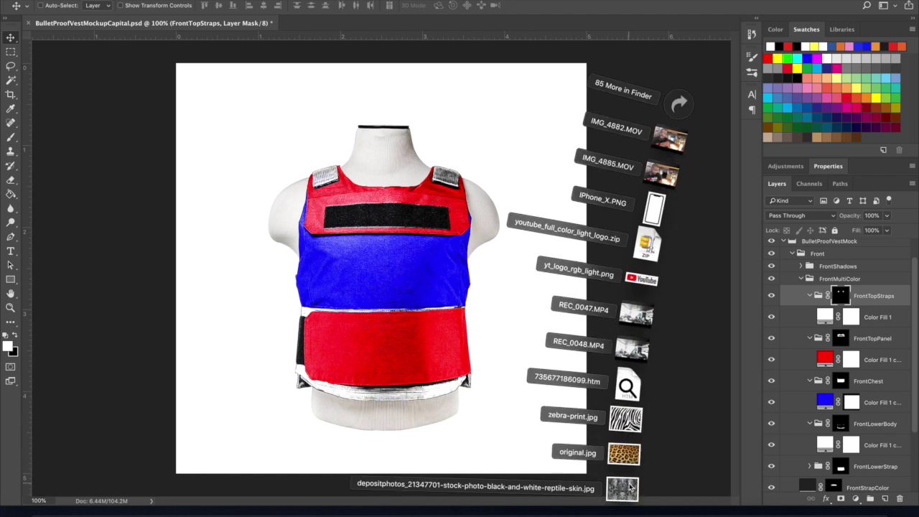
{"action": "left_click_drag", "start_coordinate": [629, 489], "coordinate": [413, 218]}
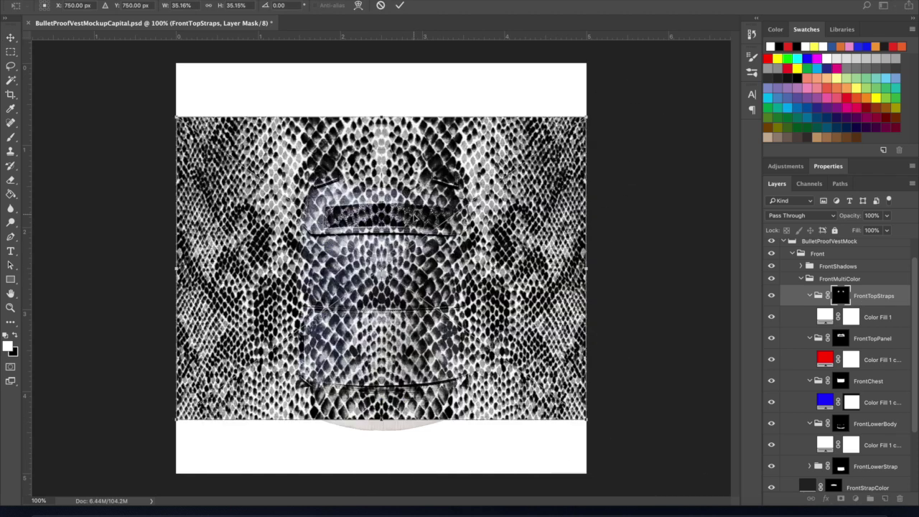
{"action": "key", "text": "Return"}
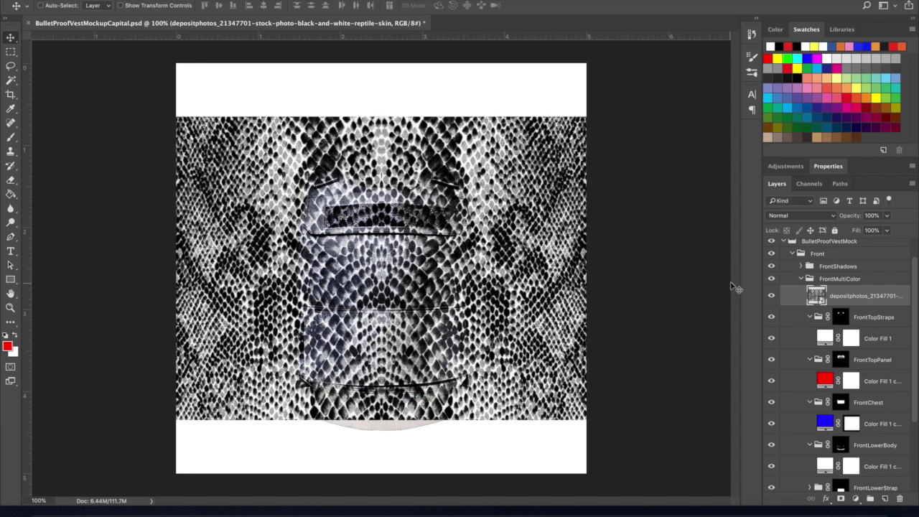
{"action": "left_click_drag", "start_coordinate": [857, 296], "coordinate": [857, 328]}
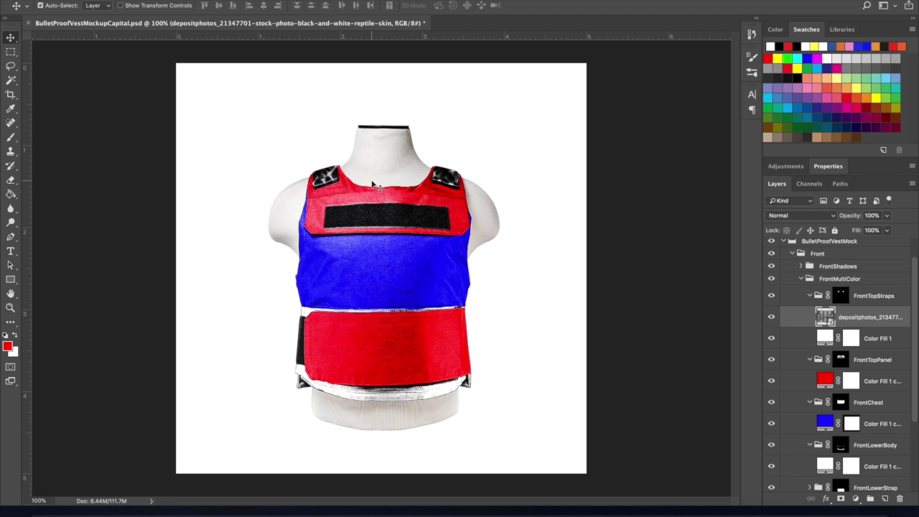
Scale the reptile texture down and position it over the shoulder straps
{"action": "key", "text": "ctrl+t"}
{"action": "left_click_drag", "start_coordinate": [176, 115], "coordinate": [309, 209]}
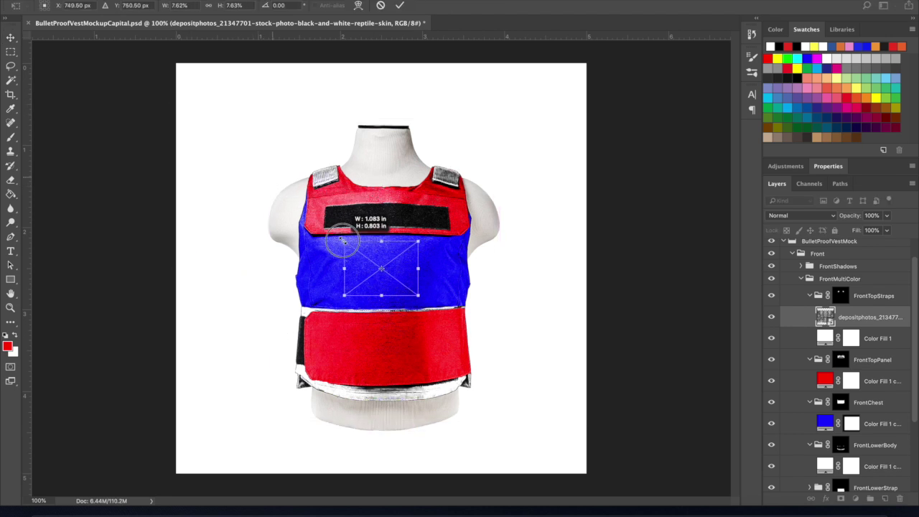
{"action": "left_click_drag", "start_coordinate": [400, 242], "coordinate": [361, 185]}
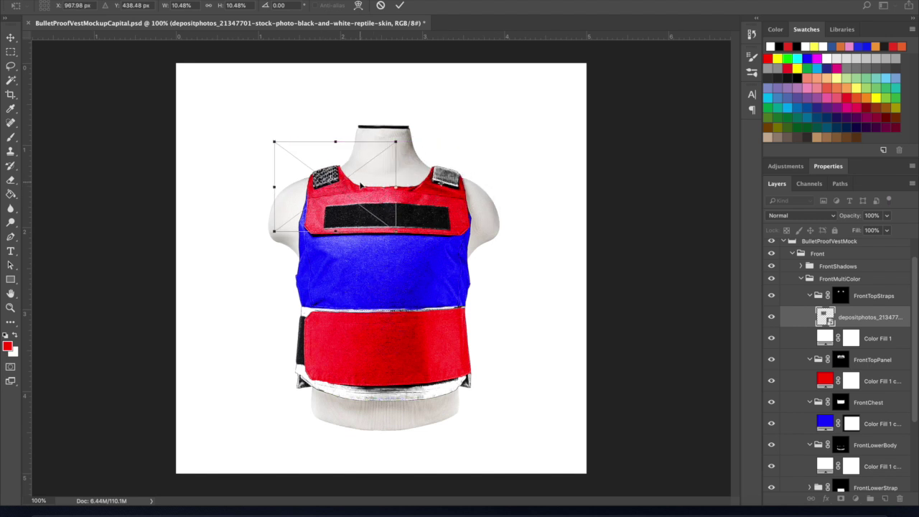
{"action": "left_click_drag", "start_coordinate": [396, 141], "coordinate": [475, 82]}
{"action": "mouse_move", "coordinate": [385, 172]}
{"action": "left_mouse_down"}
{"action": "mouse_move", "coordinate": [387, 196]}
{"action": "mouse_move", "coordinate": [395, 185]}
{"action": "left_mouse_up"}
{"action": "key", "text": "Return"}
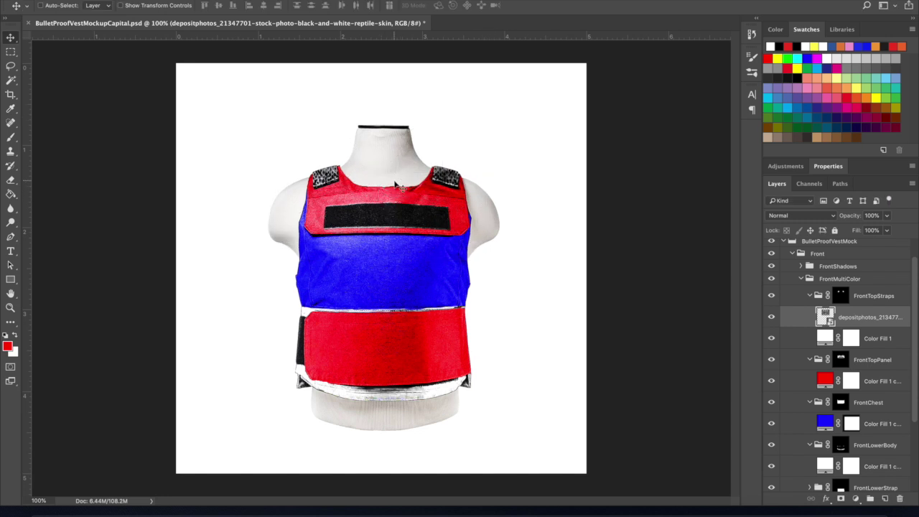
{"action": "left_click", "coordinate": [812, 296]}
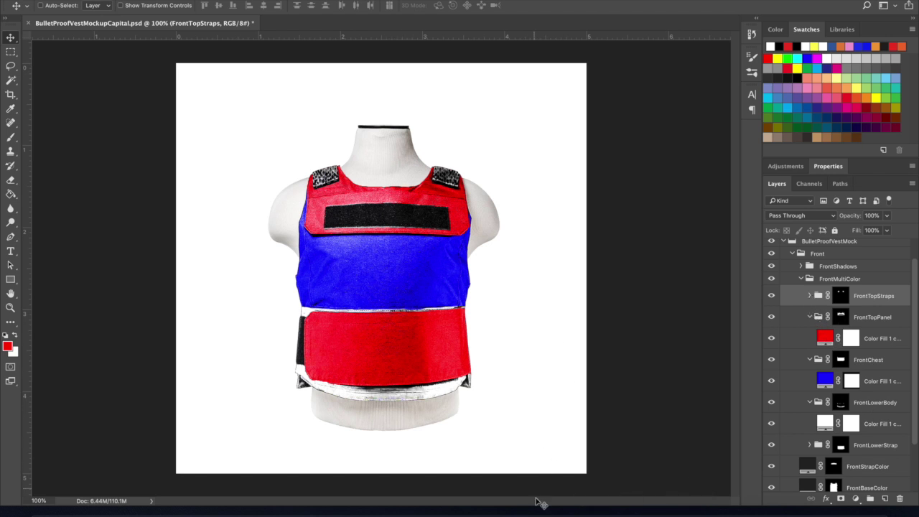
Place zebra-print.jpg and clip its layer into the FrontTopPanel group
{"action": "left_click", "coordinate": [624, 508]}
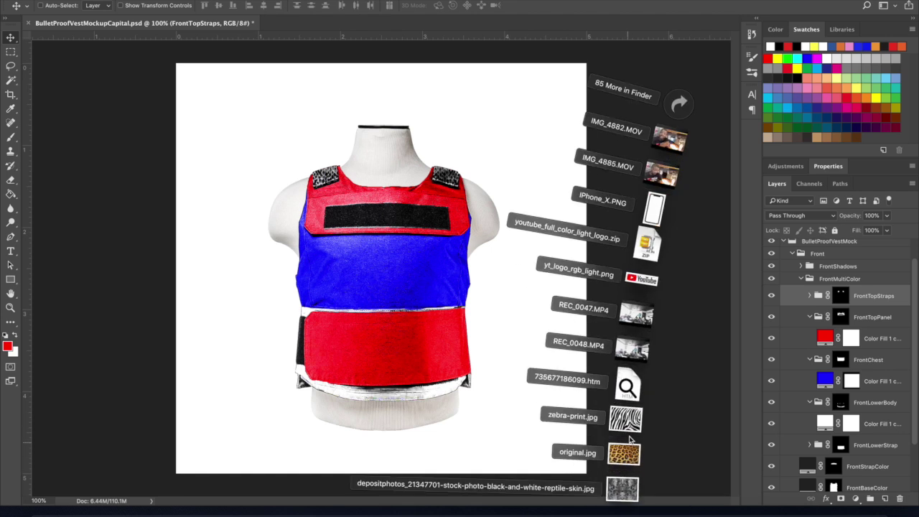
{"action": "left_click_drag", "start_coordinate": [625, 418], "coordinate": [873, 305]}
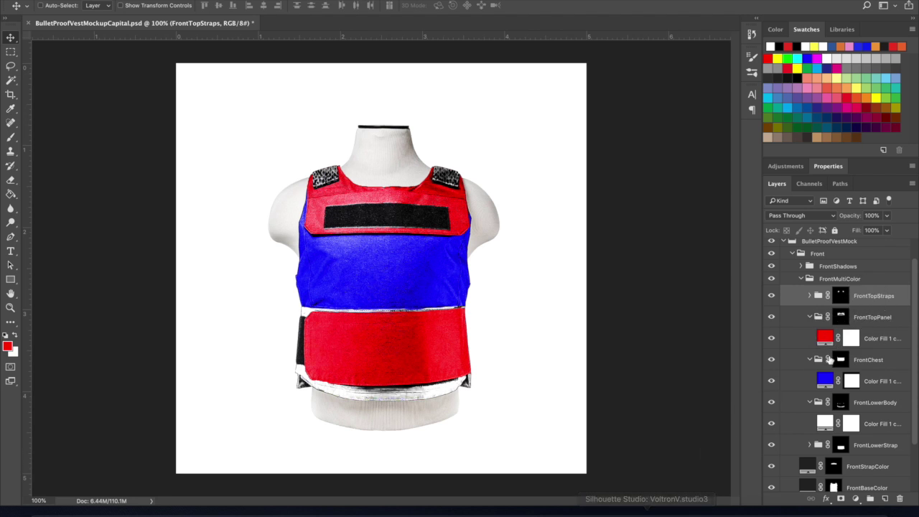
{"action": "left_click", "coordinate": [860, 317]}
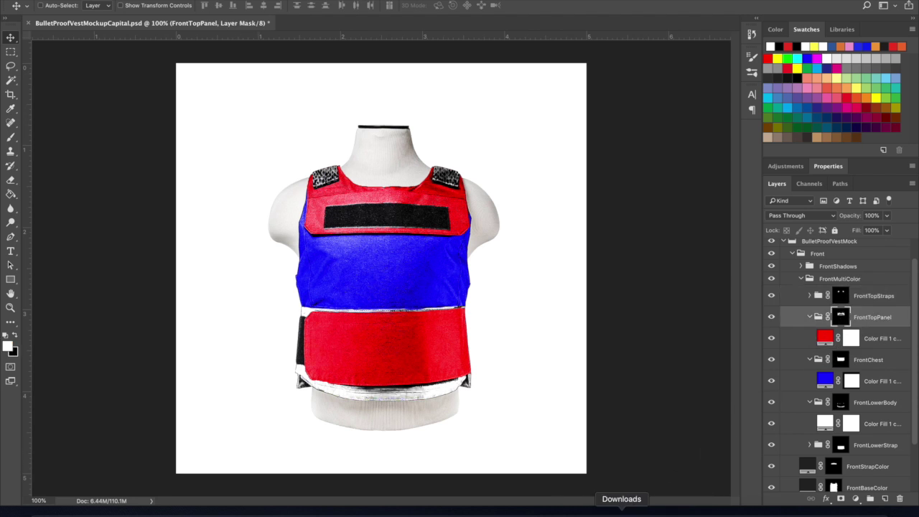
{"action": "left_click", "coordinate": [622, 512]}
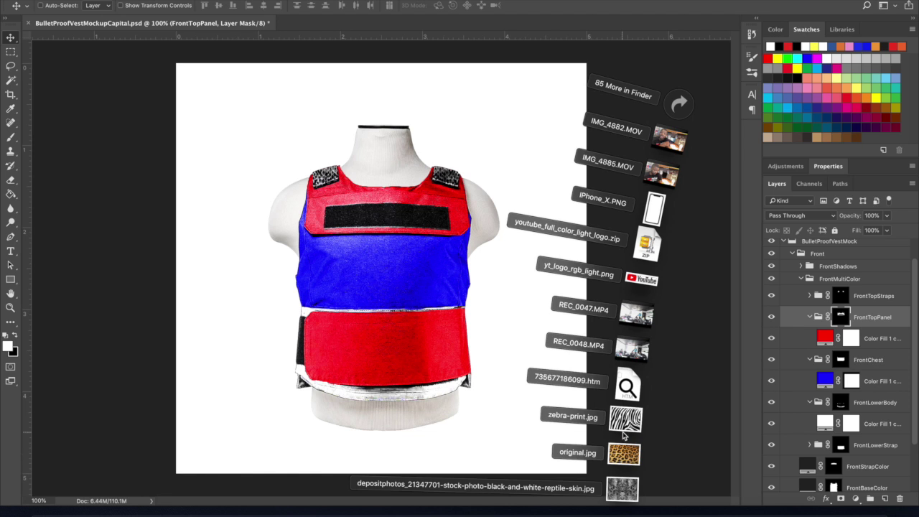
{"action": "left_click_drag", "start_coordinate": [626, 418], "coordinate": [365, 283]}
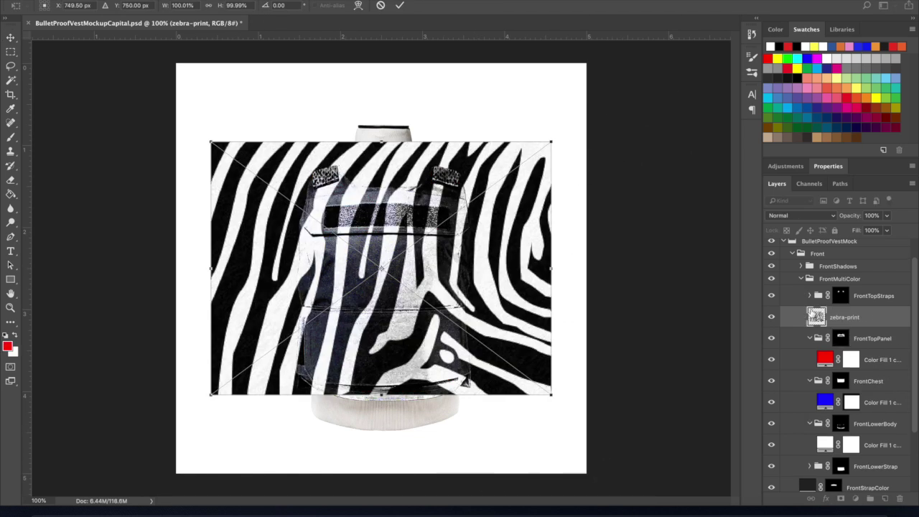
{"action": "key", "text": "Return"}
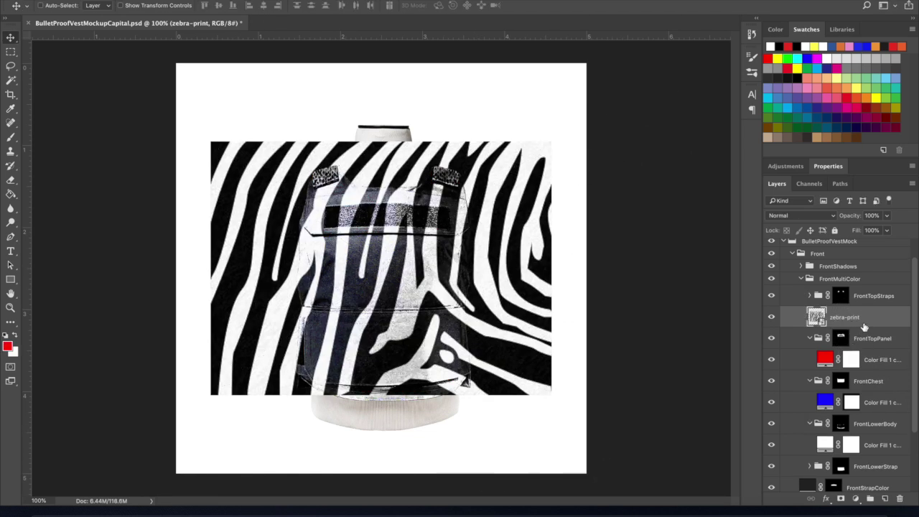
{"action": "left_click_drag", "start_coordinate": [864, 327], "coordinate": [849, 342]}
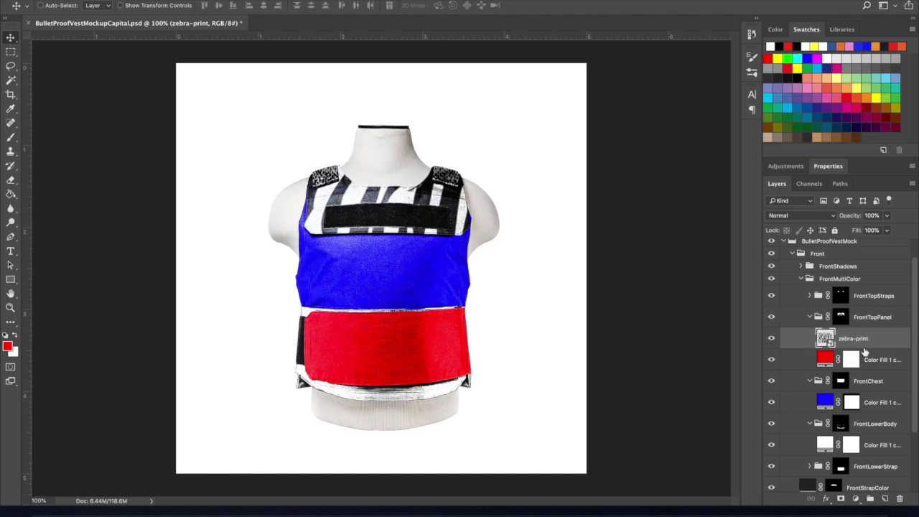
Scale the zebra print to about 57% and position it over the top panel
{"action": "key", "text": "ctrl+t"}
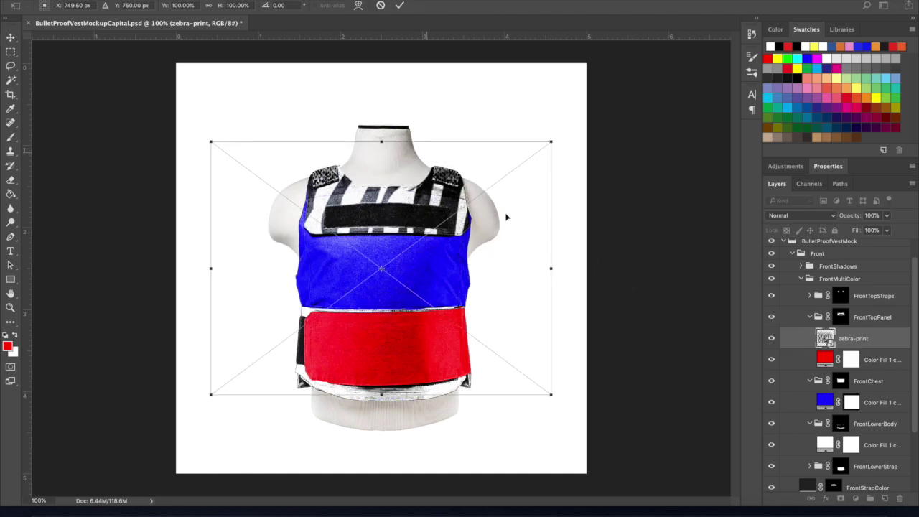
{"action": "left_click_drag", "start_coordinate": [552, 397], "coordinate": [495, 384]}
{"action": "left_click_drag", "start_coordinate": [436, 289], "coordinate": [440, 202]}
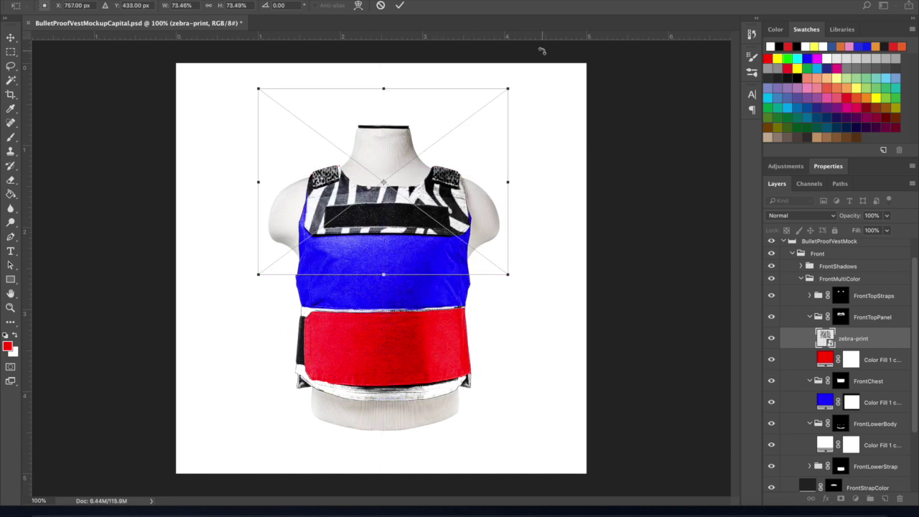
{"action": "left_click_drag", "start_coordinate": [525, 100], "coordinate": [513, 87]}
{"action": "left_click_drag", "start_coordinate": [457, 202], "coordinate": [455, 194]}
{"action": "left_click_drag", "start_coordinate": [515, 80], "coordinate": [486, 119]}
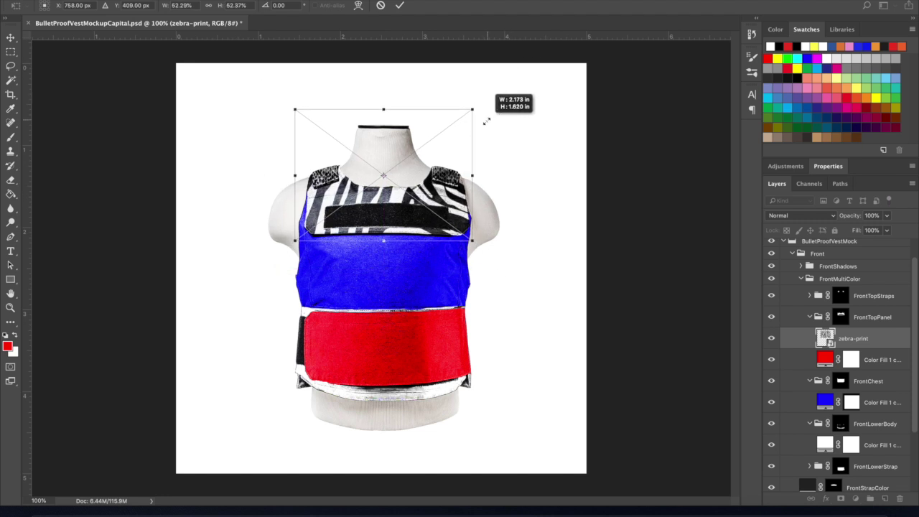
{"action": "key", "text": "Return"}
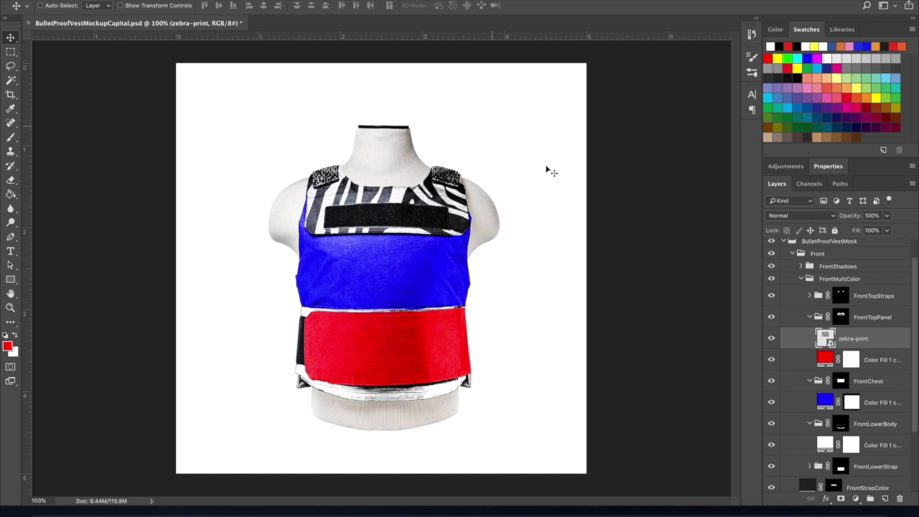
{"action": "scroll", "coordinate": [833, 350], "scroll_direction": "down", "scroll_amount": 2}
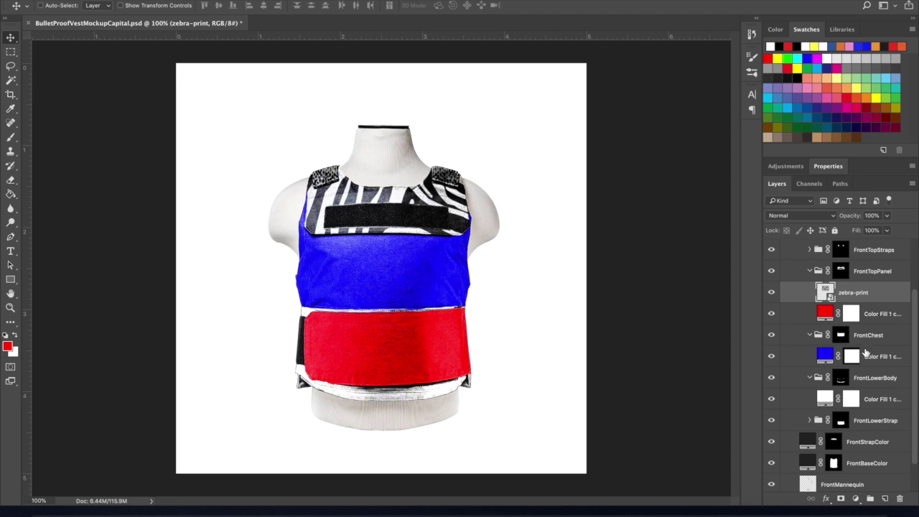
Duplicate the zebra-print layer into the FrontLowerStrap group and slide it over the lower strap
{"action": "left_click", "coordinate": [842, 422]}
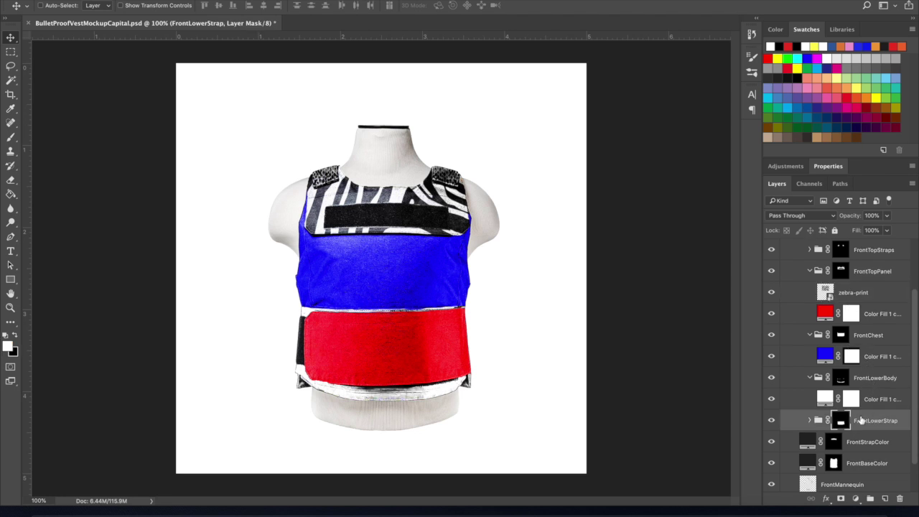
{"action": "left_click", "coordinate": [811, 421]}
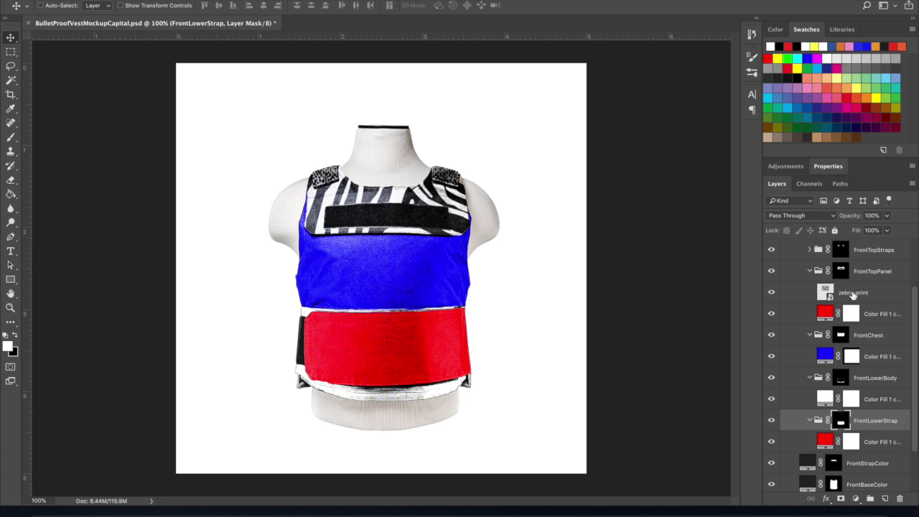
{"action": "left_click", "coordinate": [853, 294]}
{"action": "left_click_drag", "start_coordinate": [854, 294], "coordinate": [861, 443]}
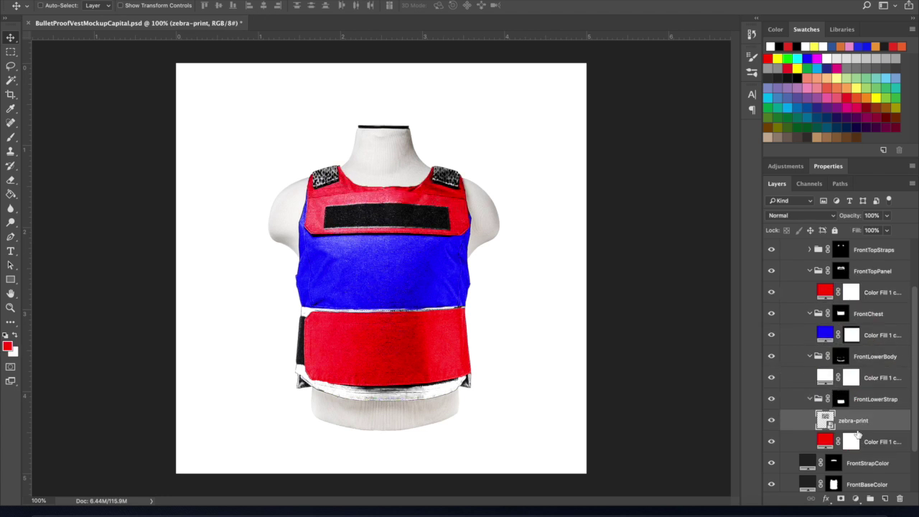
{"action": "key", "text": "ctrl+z"}
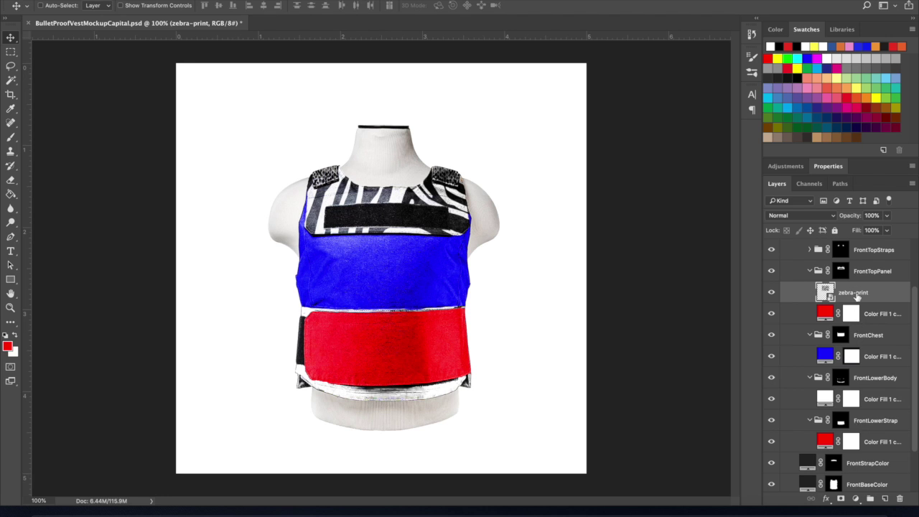
{"action": "left_click_drag", "start_coordinate": [855, 296], "coordinate": [857, 431]}
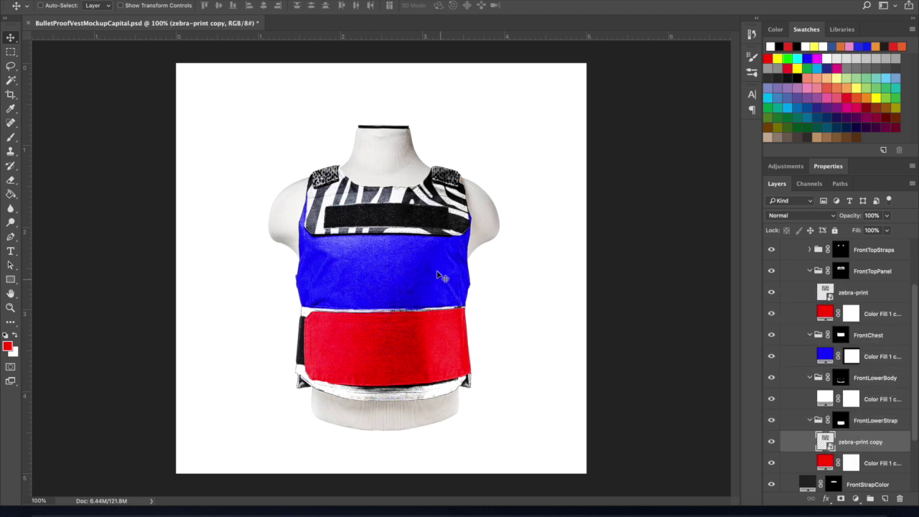
{"action": "left_click_drag", "start_coordinate": [441, 278], "coordinate": [412, 424]}
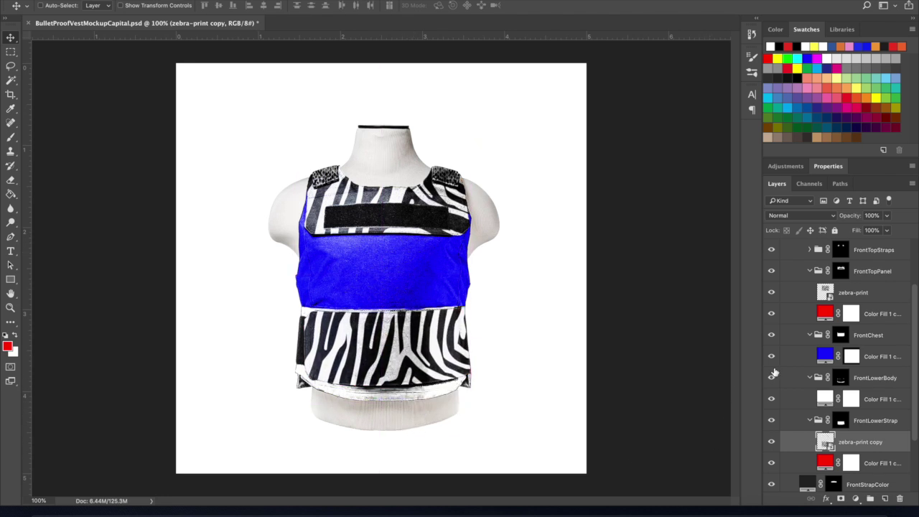
{"action": "left_click", "coordinate": [810, 271]}
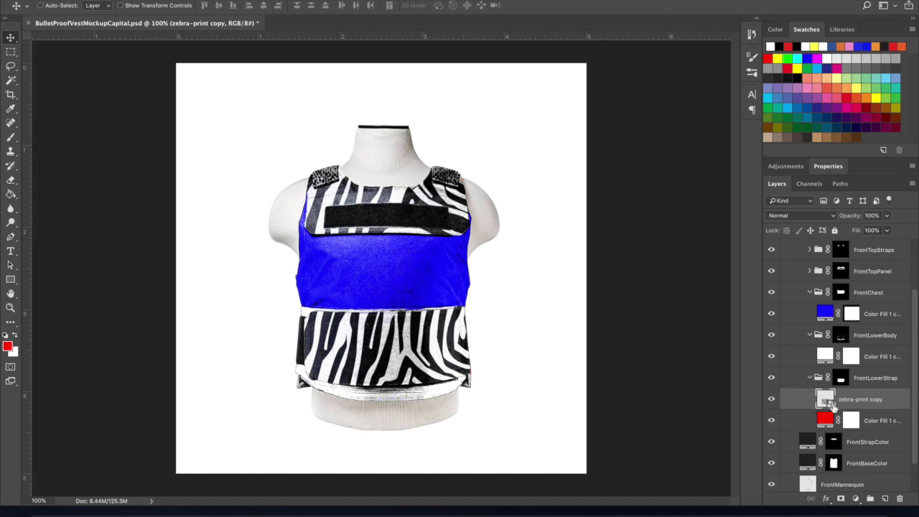
Rotate the zebra copy 180° and nudge it two steps down on the strap
{"action": "key", "text": "ctrl+t"}
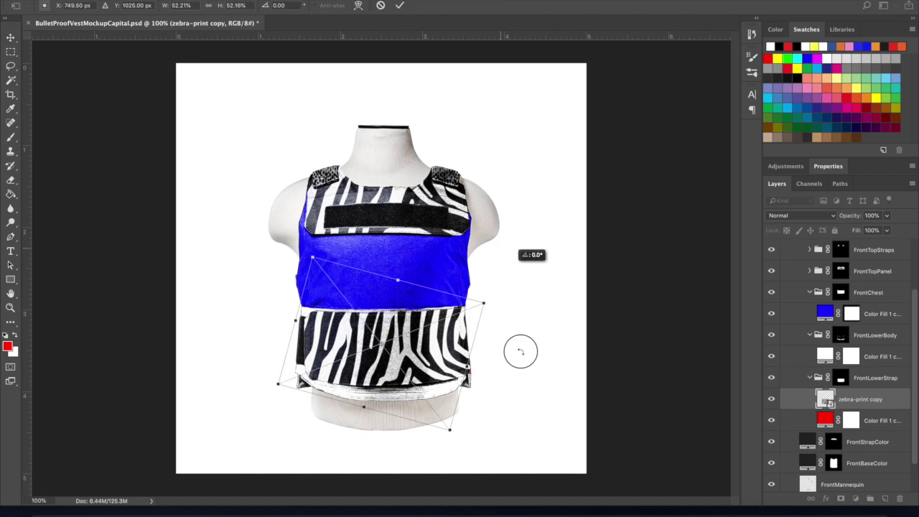
{"action": "left_click_drag", "start_coordinate": [521, 351], "coordinate": [343, 423]}
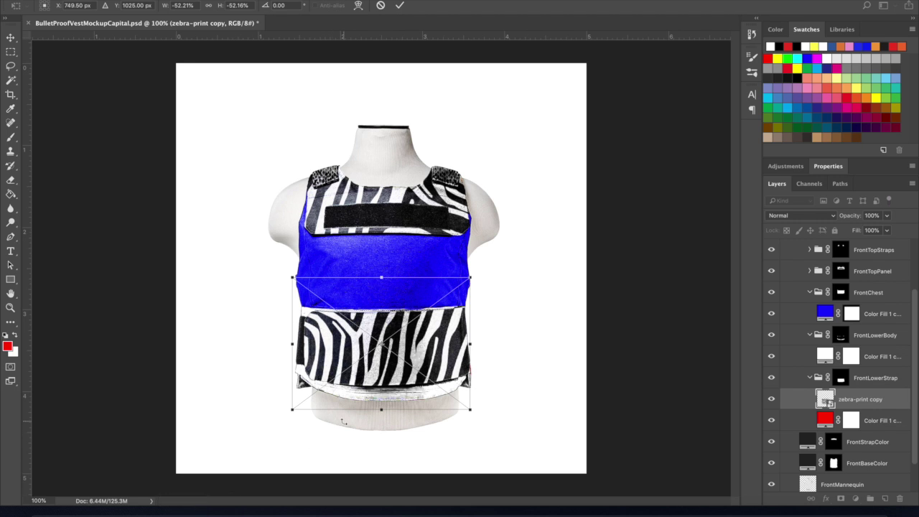
{"action": "key", "text": "shift+Down"}
{"action": "key", "text": "shift+Down"}
{"action": "key", "text": "shift+Down"}
{"action": "key", "text": "shift+Down"}
{"action": "key", "text": "shift+Down"}
{"action": "key", "text": "shift+Down"}
{"action": "key", "text": "shift+Down"}
{"action": "key", "text": "shift+Down"}
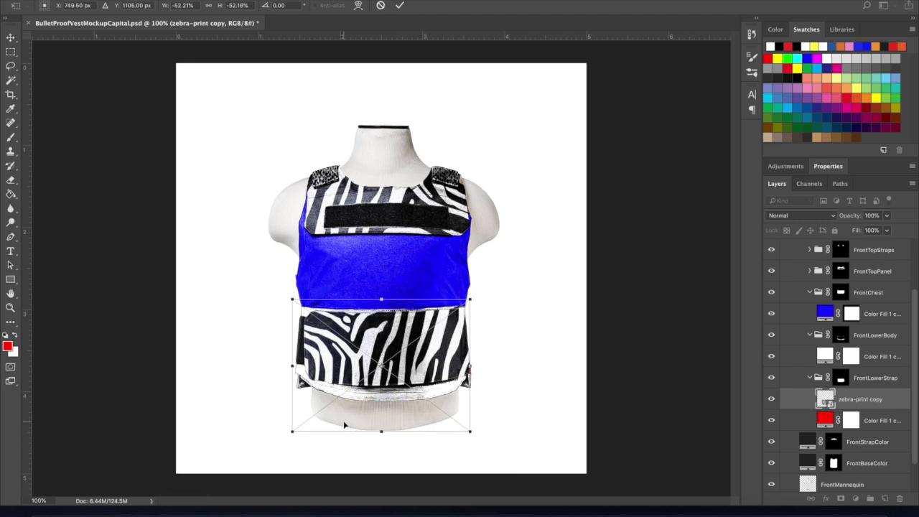
{"action": "key", "text": "shift+Down"}
{"action": "key", "text": "Return"}
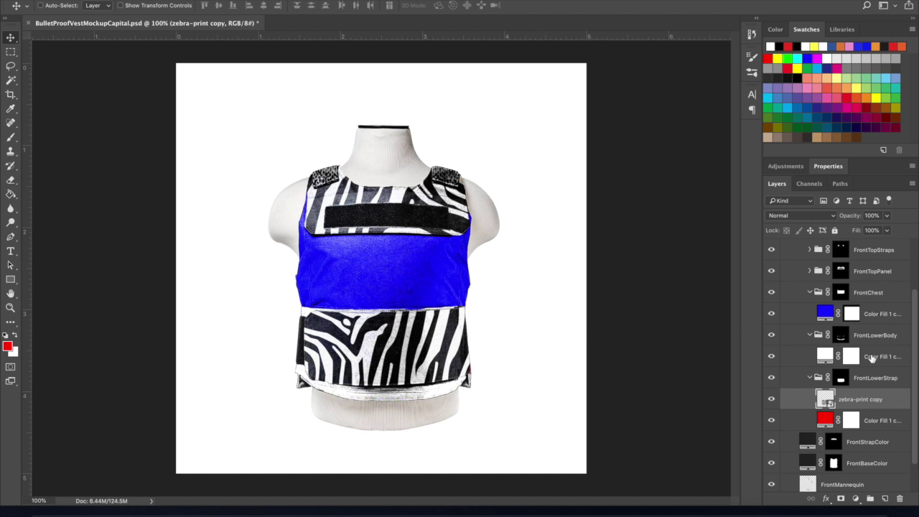
{"action": "left_click", "coordinate": [624, 511]}
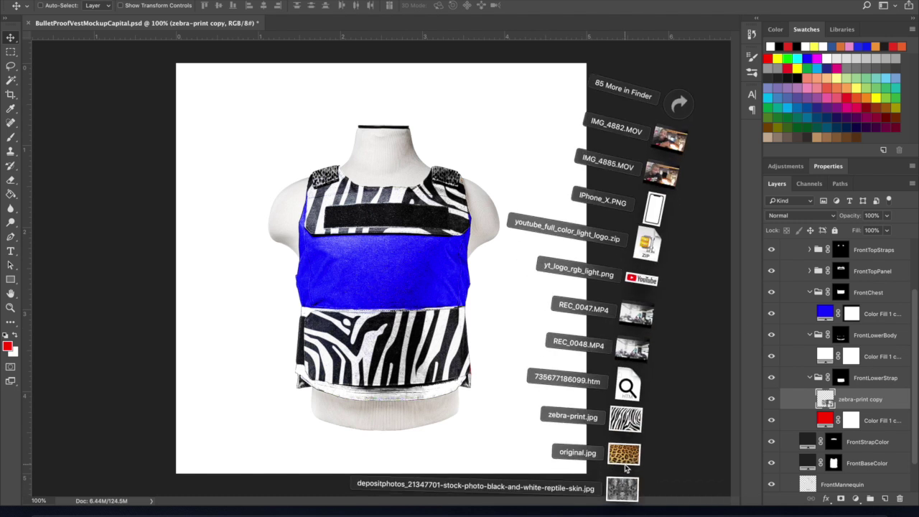
Place the leopard texture original.jpg from Downloads above the blue chest fill layer
{"action": "left_click", "coordinate": [879, 357]}
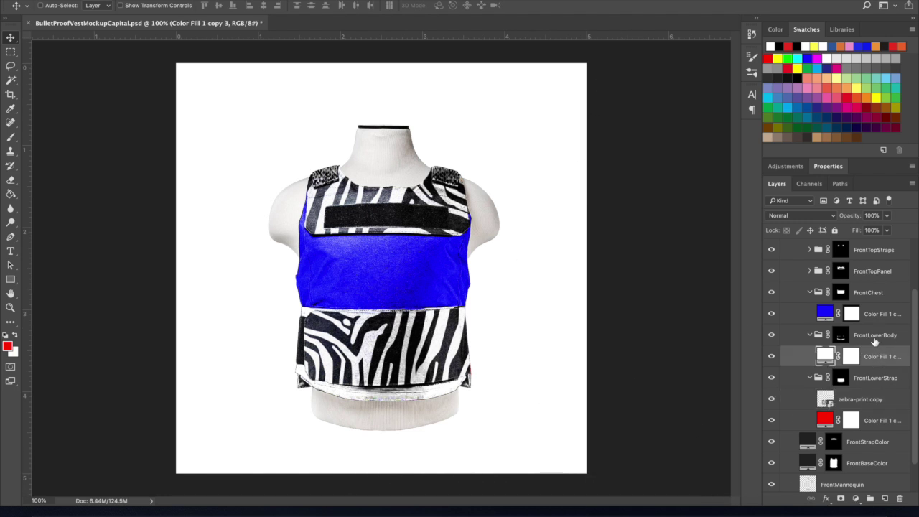
{"action": "left_click", "coordinate": [869, 318]}
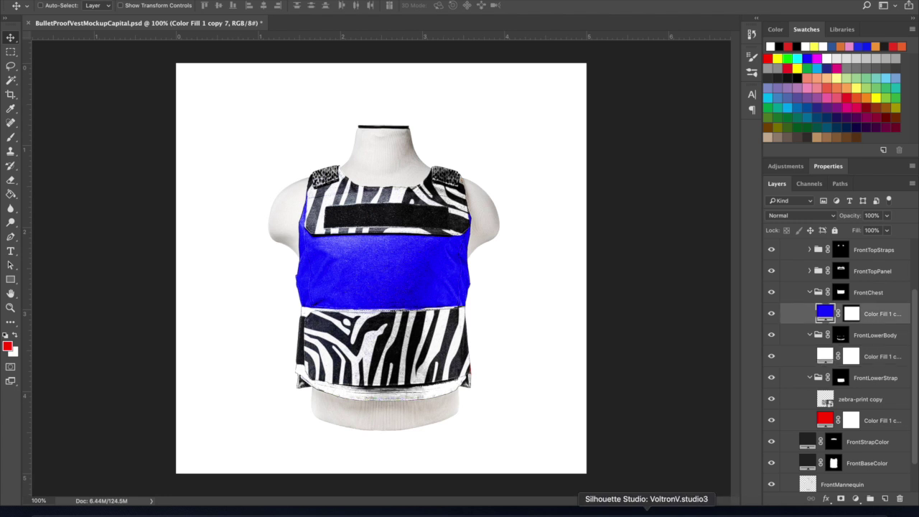
{"action": "left_click", "coordinate": [623, 512]}
{"action": "left_click_drag", "start_coordinate": [635, 455], "coordinate": [563, 180]}
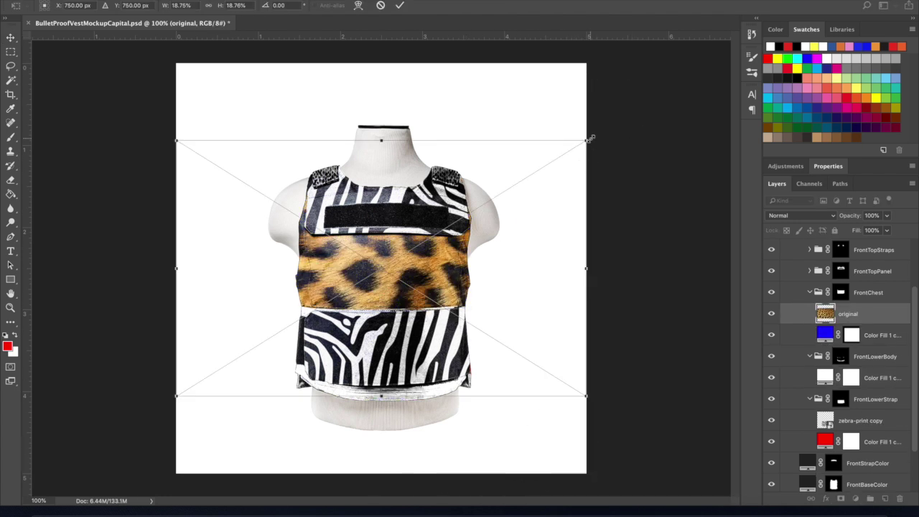
Shrink, rotate -90° and resize the leopard texture to cover the whole chest panel
{"action": "left_click_drag", "start_coordinate": [586, 141], "coordinate": [292, 139]}
{"action": "left_click_drag", "start_coordinate": [386, 264], "coordinate": [335, 229]}
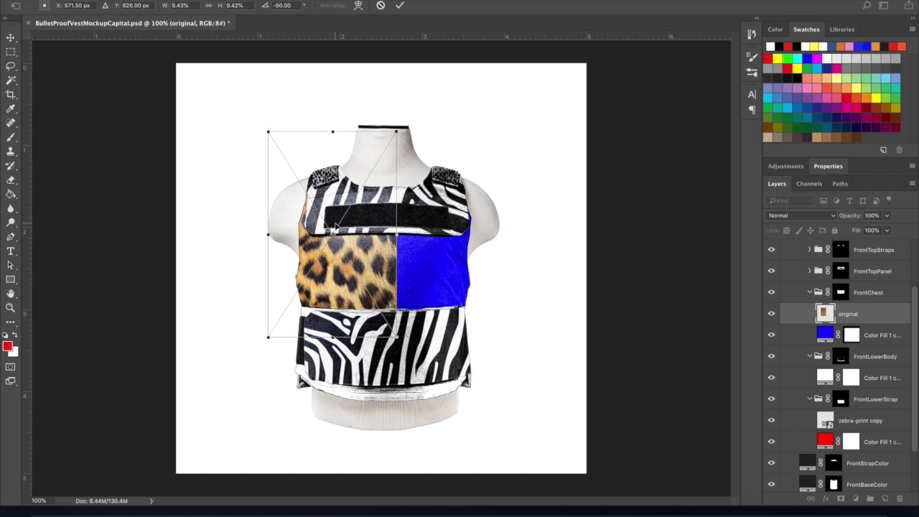
{"action": "left_click_drag", "start_coordinate": [399, 241], "coordinate": [478, 234]}
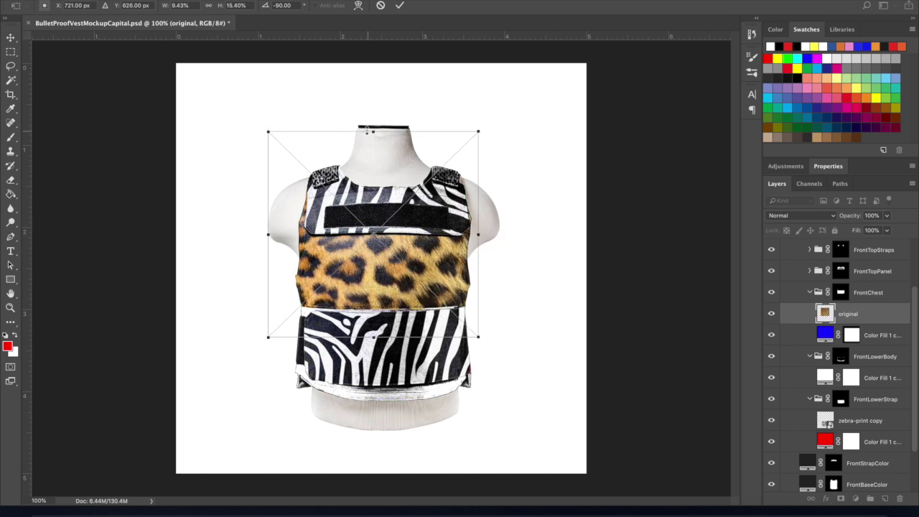
{"action": "left_click_drag", "start_coordinate": [372, 132], "coordinate": [372, 177]}
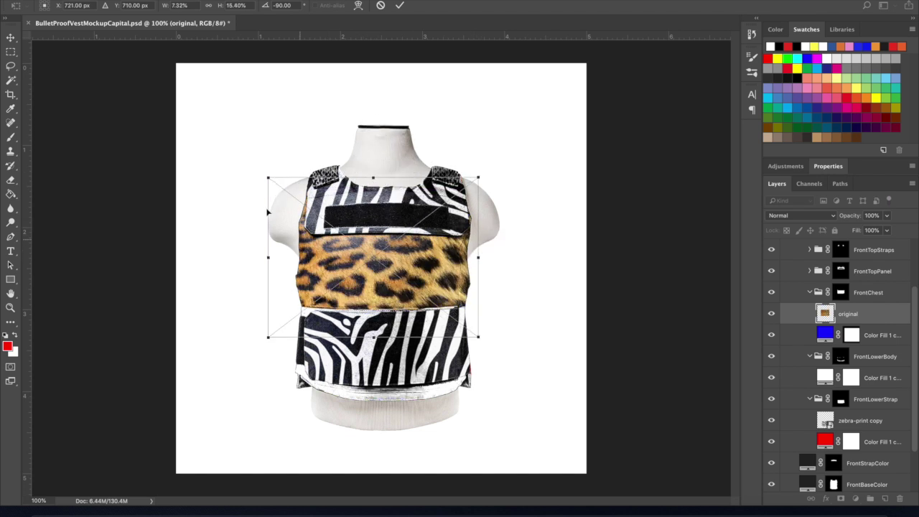
{"action": "left_click_drag", "start_coordinate": [272, 178], "coordinate": [292, 186]}
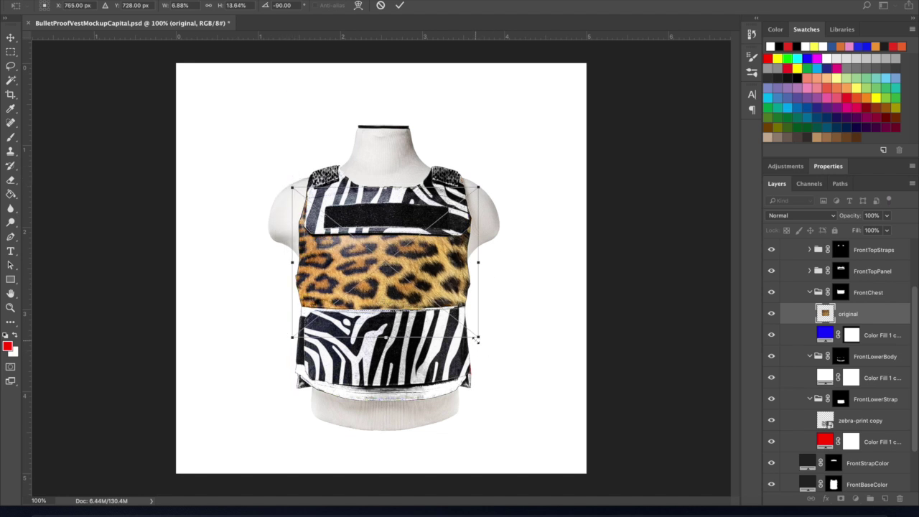
{"action": "left_click_drag", "start_coordinate": [477, 336], "coordinate": [472, 333]}
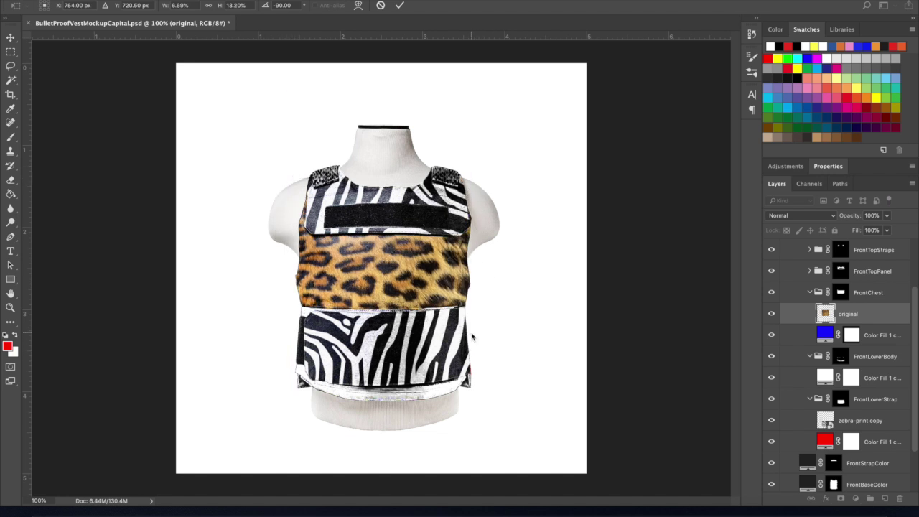
{"action": "key", "text": "Return"}
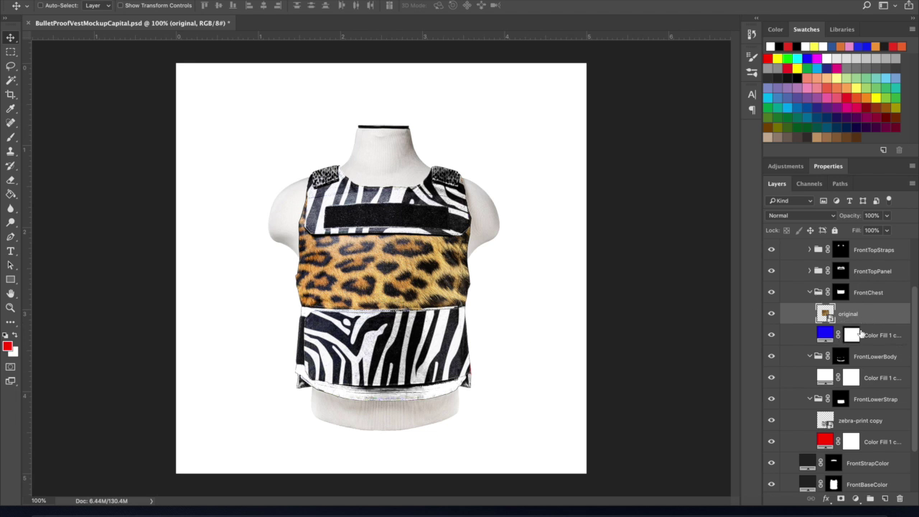
Try a leopard copy in the lower body group, then delete it
{"action": "left_click_drag", "start_coordinate": [862, 318], "coordinate": [862, 368]}
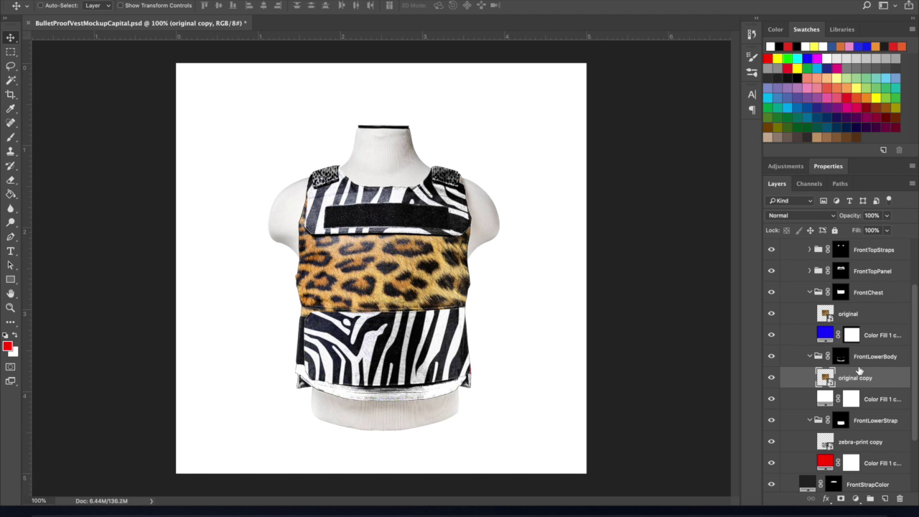
{"action": "left_click_drag", "start_coordinate": [407, 280], "coordinate": [407, 359]}
{"action": "key", "text": "BackSpace"}
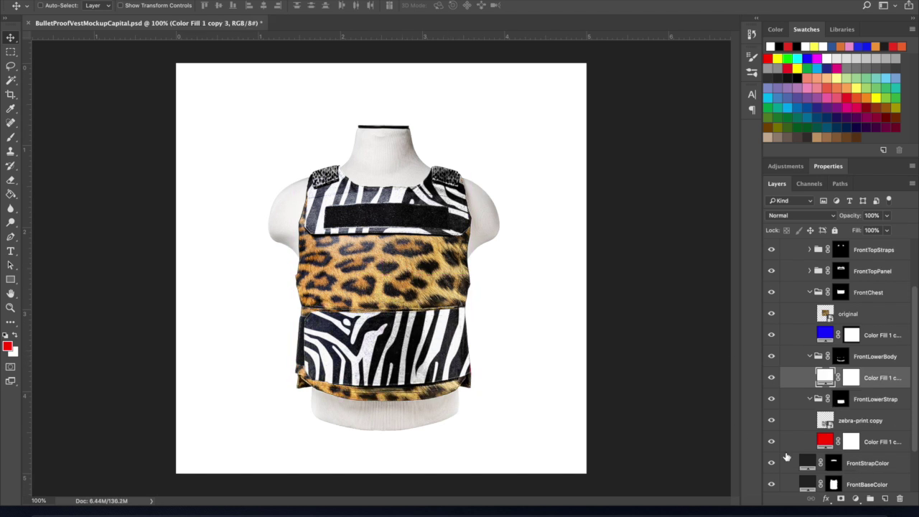
Move the depositphotos reptile layer from FrontTopStraps into FrontLowerBody over the lower body trim
{"action": "scroll", "coordinate": [851, 316], "scroll_direction": "up", "scroll_amount": 3}
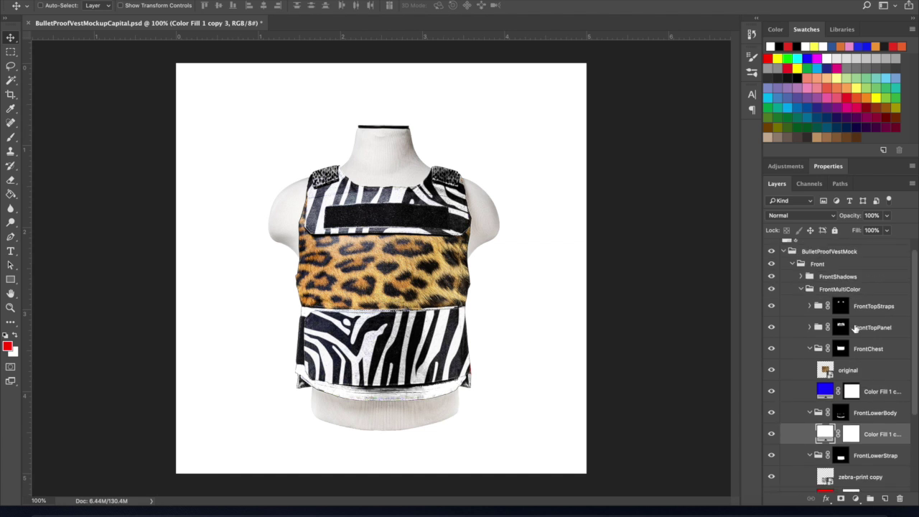
{"action": "left_click", "coordinate": [810, 306]}
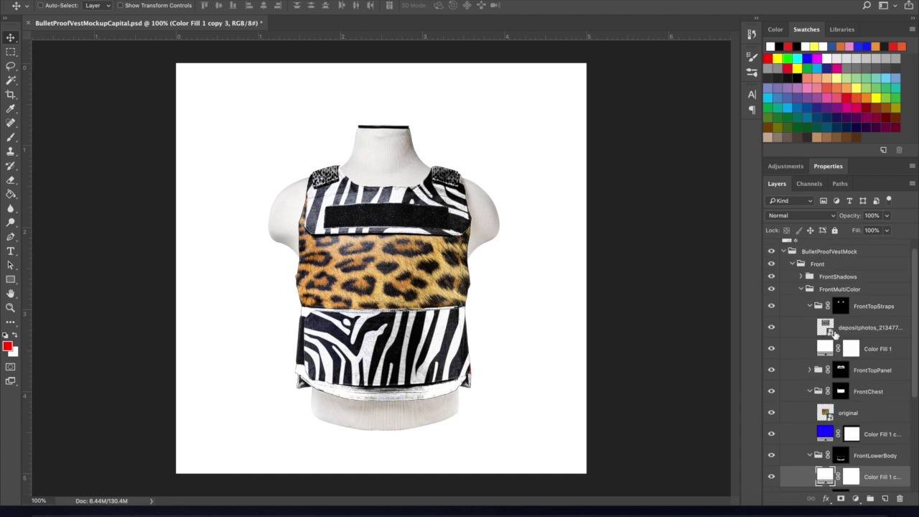
{"action": "left_click_drag", "start_coordinate": [835, 335], "coordinate": [865, 334]}
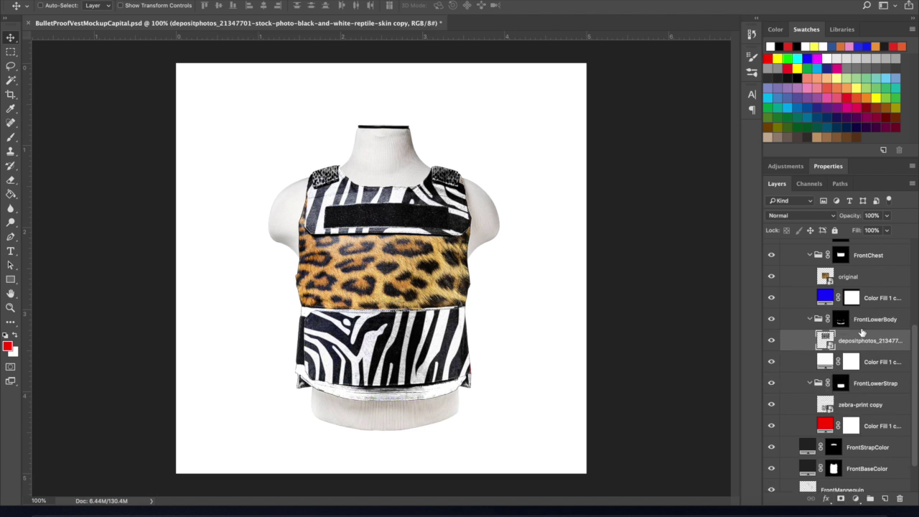
{"action": "left_click_drag", "start_coordinate": [431, 190], "coordinate": [425, 366]}
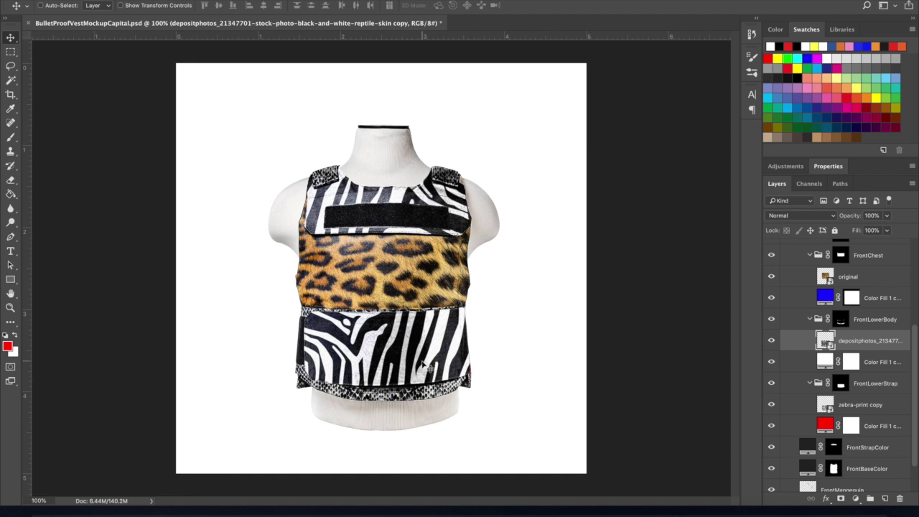
{"action": "scroll", "coordinate": [817, 275], "scroll_direction": "up", "scroll_amount": 5}
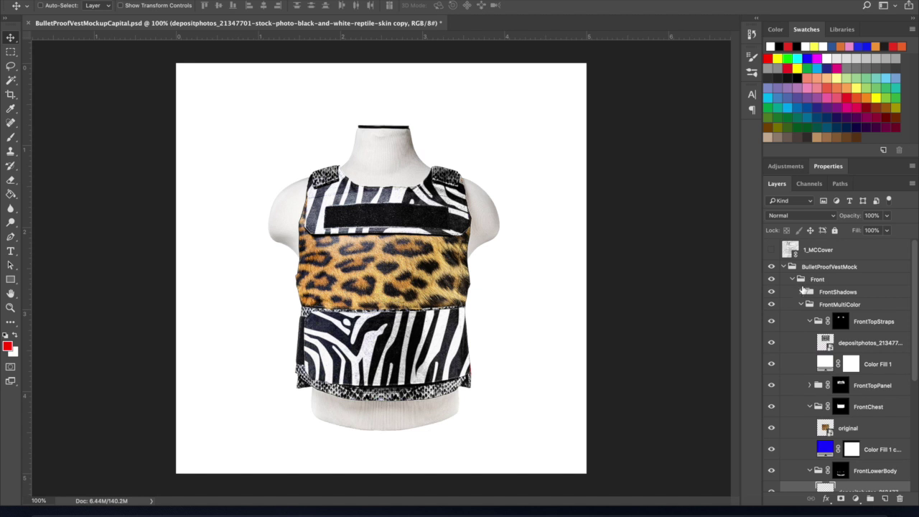
Hide the Front group, show Back, and enable BackMultiColor so the back turns red
{"action": "left_click", "coordinate": [794, 278]}
{"action": "left_click", "coordinate": [772, 292]}
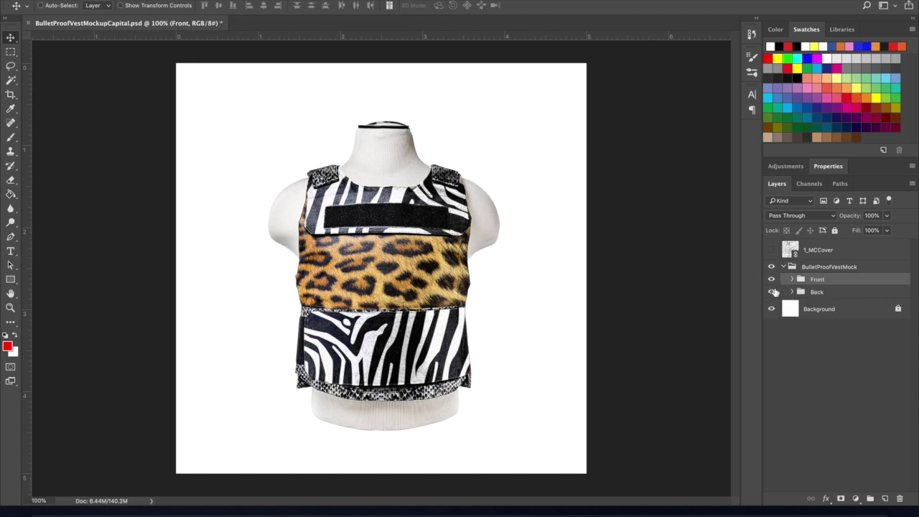
{"action": "left_click", "coordinate": [771, 278]}
{"action": "left_click", "coordinate": [793, 292]}
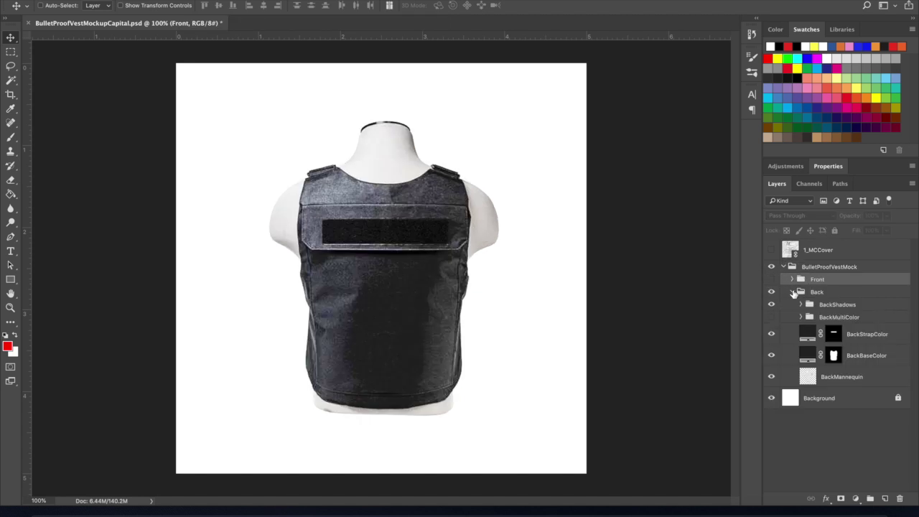
{"action": "left_click", "coordinate": [771, 318]}
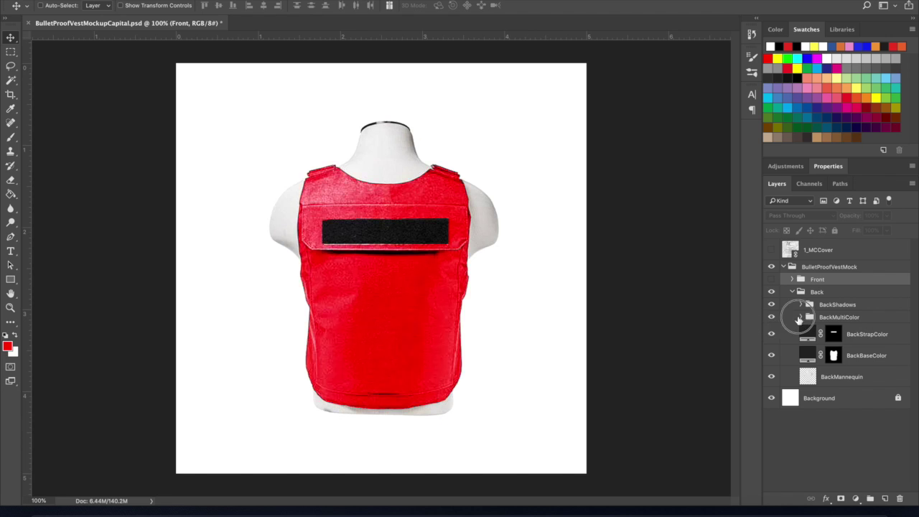
{"action": "left_click", "coordinate": [797, 318]}
{"action": "left_click", "coordinate": [802, 317]}
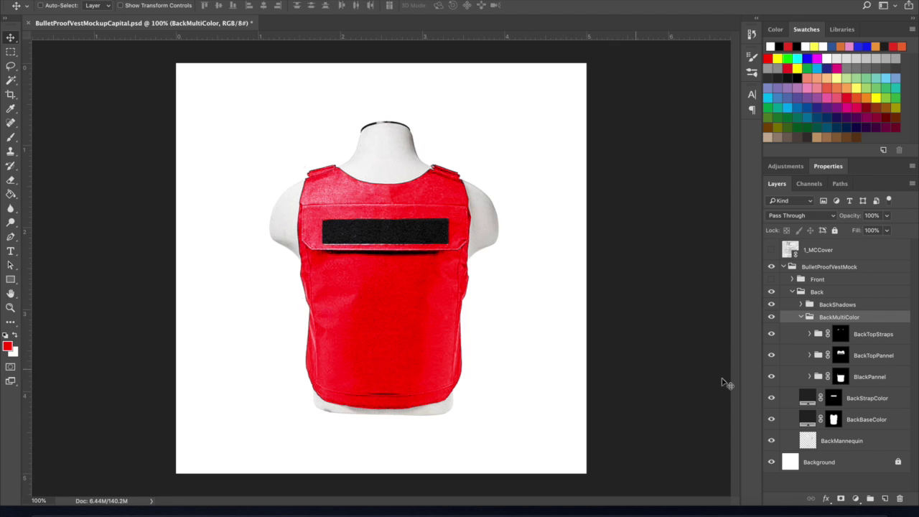
{"action": "left_click", "coordinate": [801, 318]}
{"action": "left_click", "coordinate": [793, 292]}
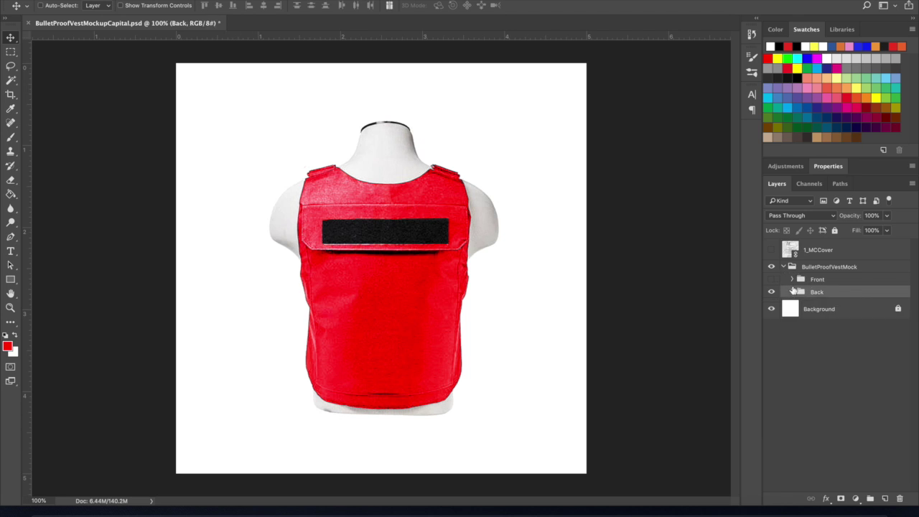
Make the Front group visible again and turn on the 1_MCCover layer
{"action": "left_click", "coordinate": [772, 279]}
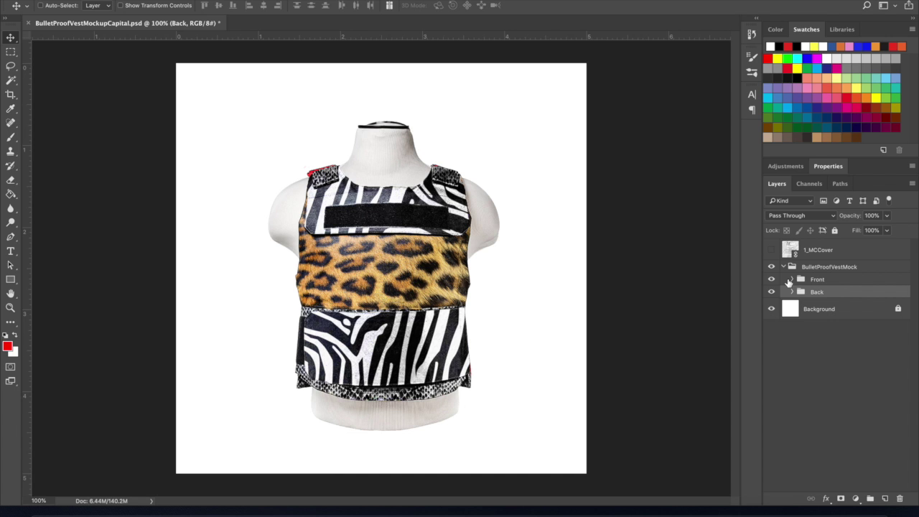
{"action": "left_click", "coordinate": [773, 250]}
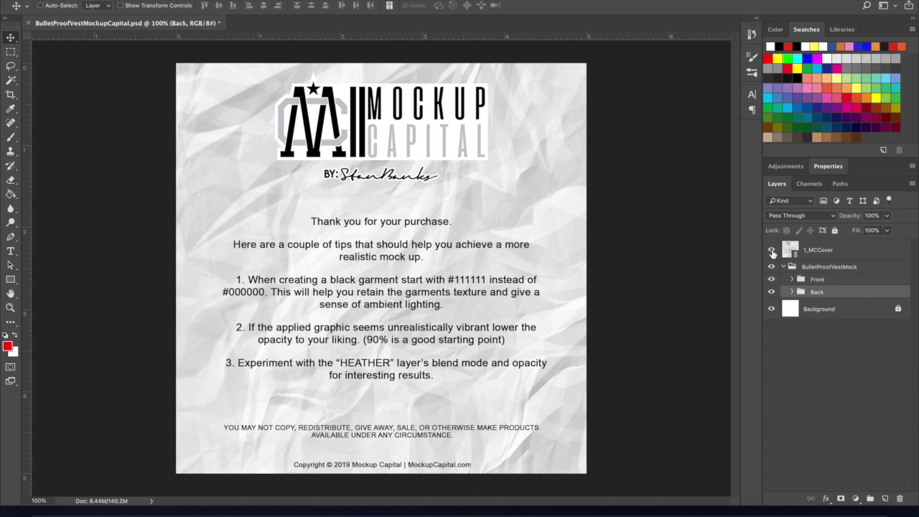